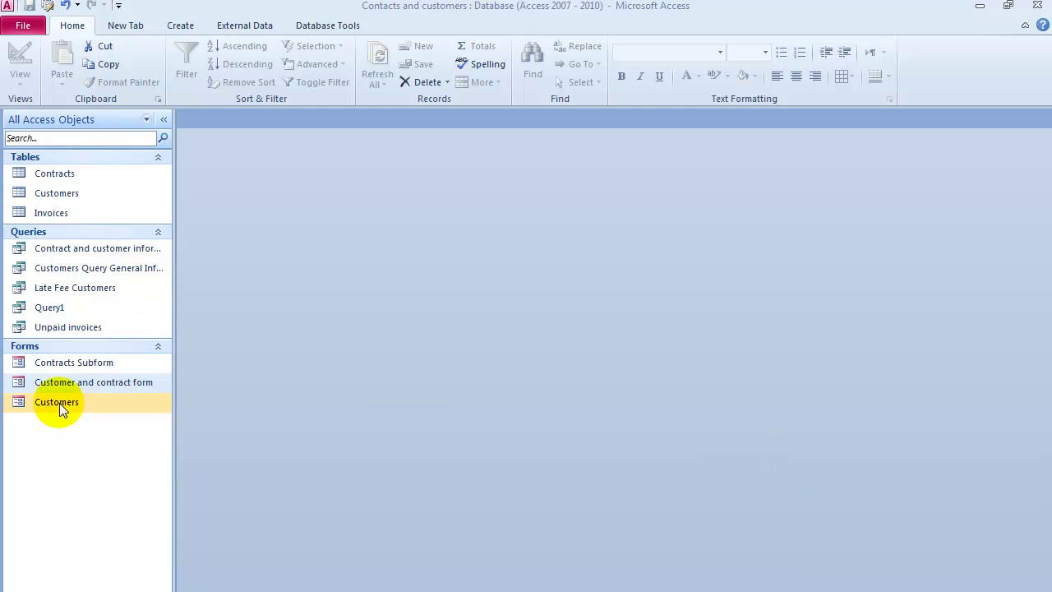
Step: Start the Report Wizard with the Customers table as the record source
{"action": "left_click", "coordinate": [133, 469]}
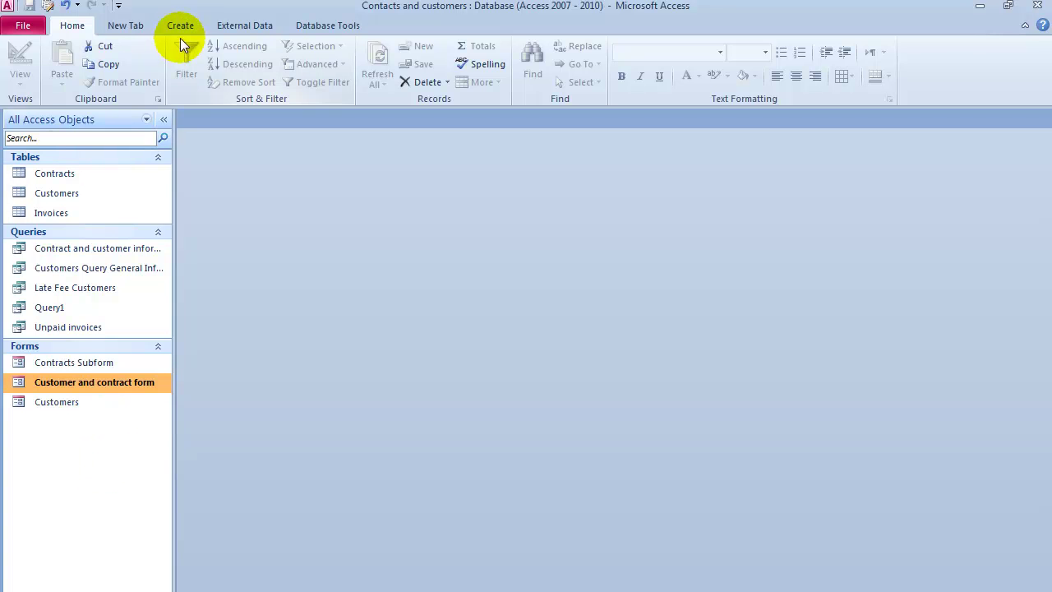
{"action": "left_click", "coordinate": [158, 191]}
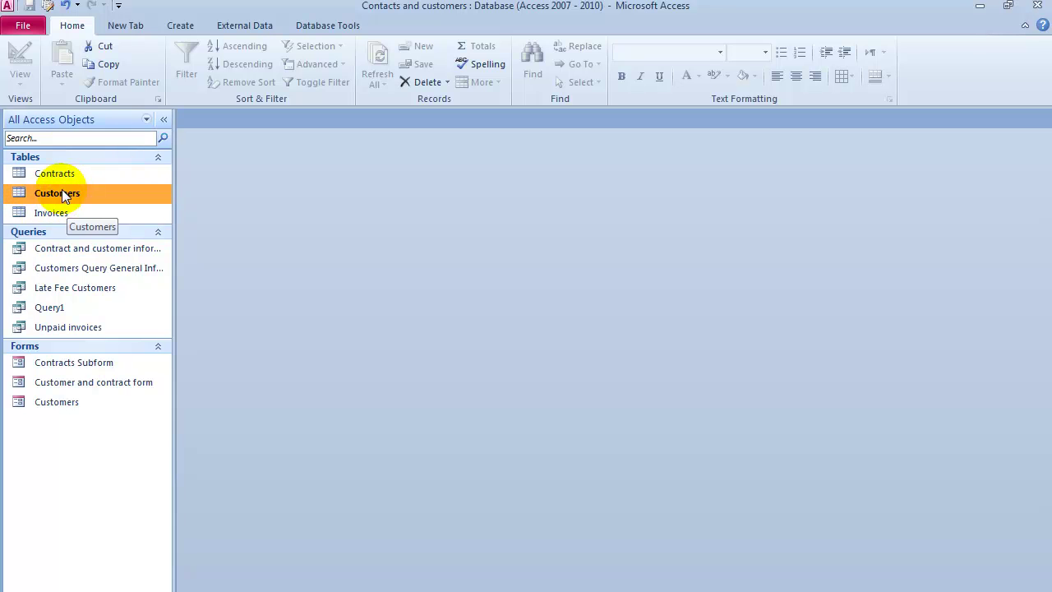
{"action": "left_click", "coordinate": [183, 26]}
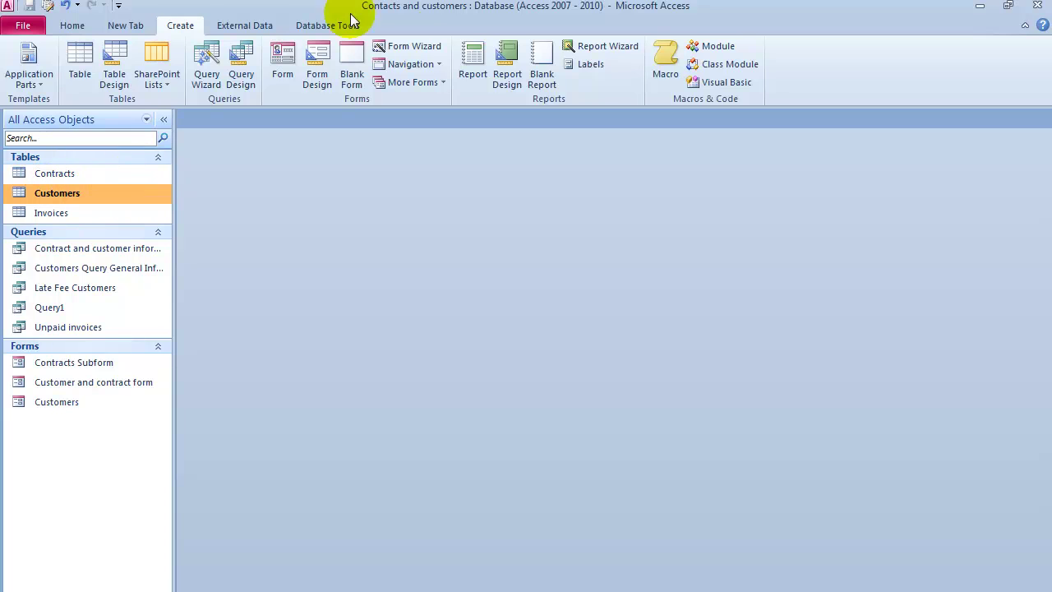
{"action": "left_click", "coordinate": [622, 50]}
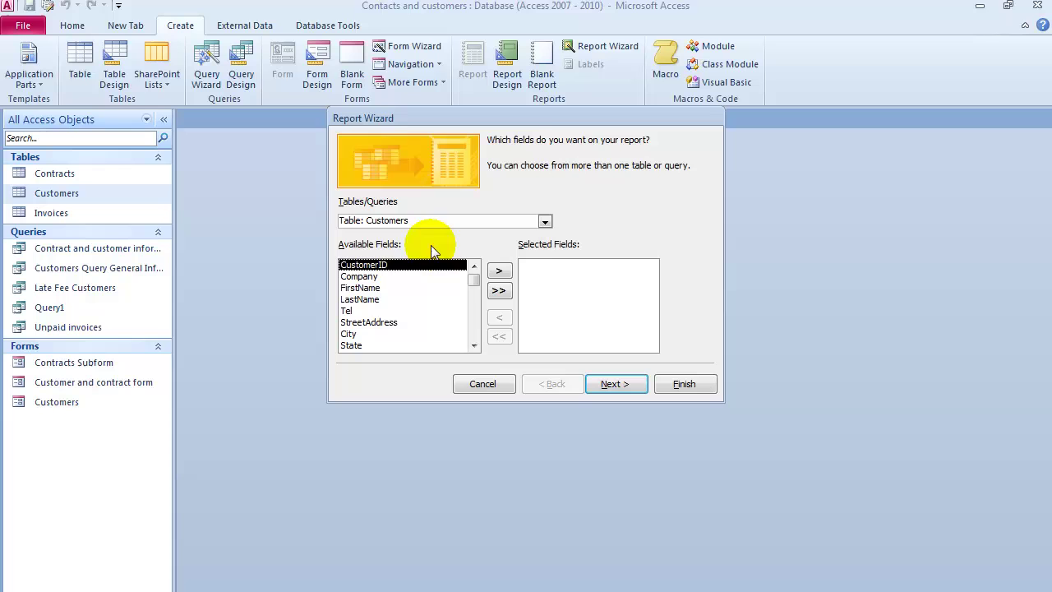
Step: Include the Company, FirstName, LastName, StreetAddress, City, State and Zip fields in the report
{"action": "left_click", "coordinate": [370, 277]}
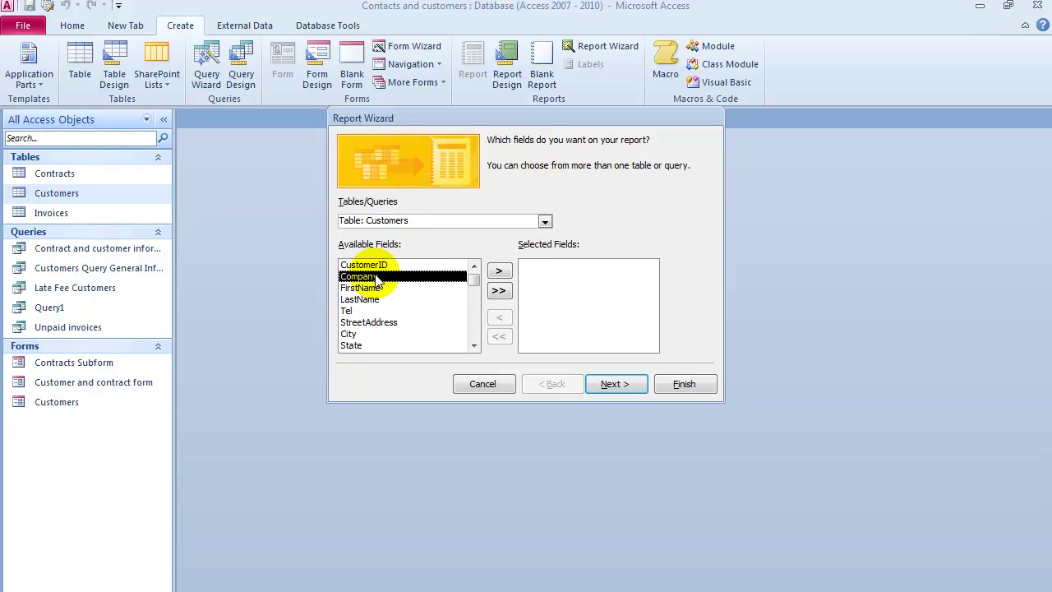
{"action": "left_click", "coordinate": [496, 271]}
{"action": "left_click", "coordinate": [495, 272]}
{"action": "left_click", "coordinate": [495, 272]}
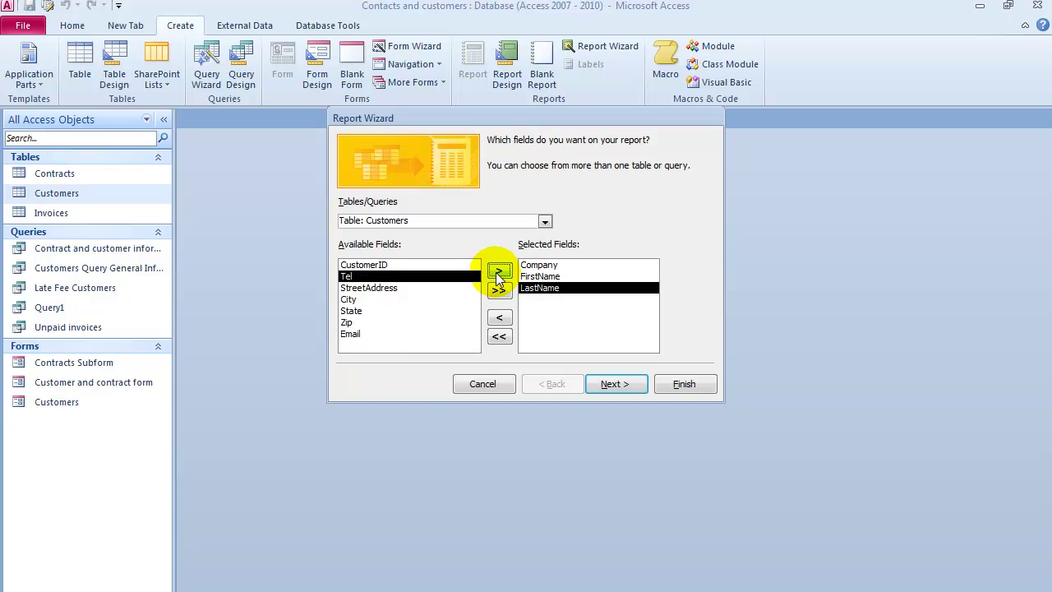
{"action": "left_click", "coordinate": [390, 289]}
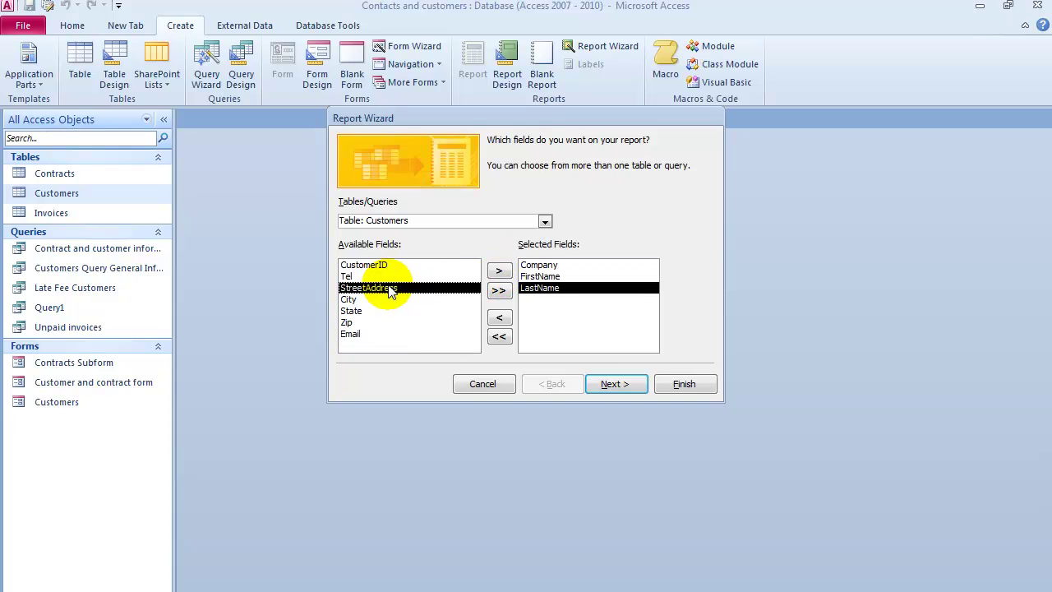
{"action": "left_click", "coordinate": [498, 272]}
{"action": "left_click", "coordinate": [497, 271]}
{"action": "left_click", "coordinate": [497, 271]}
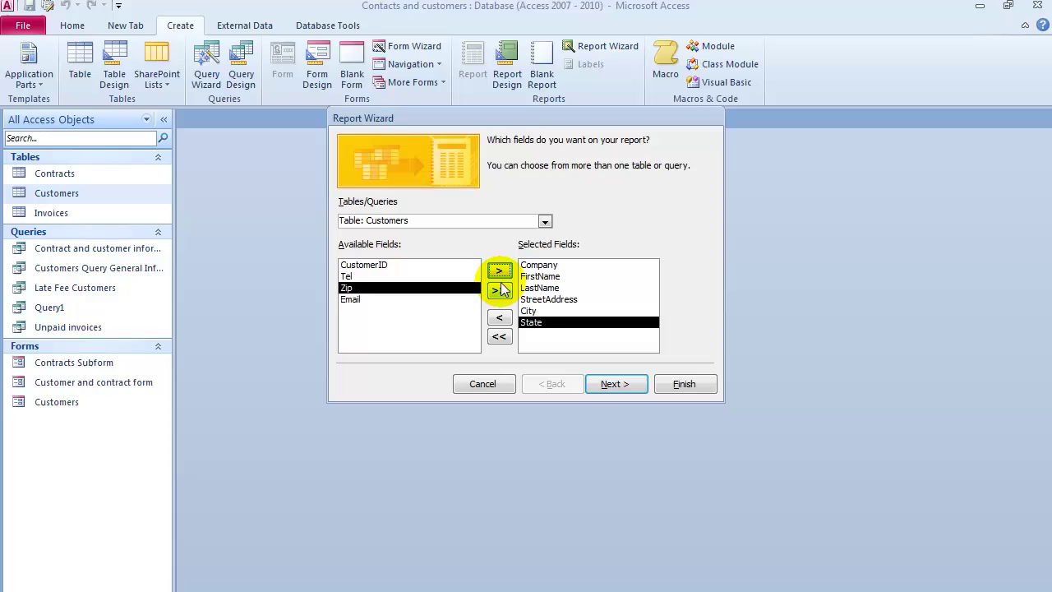
{"action": "left_click", "coordinate": [497, 271]}
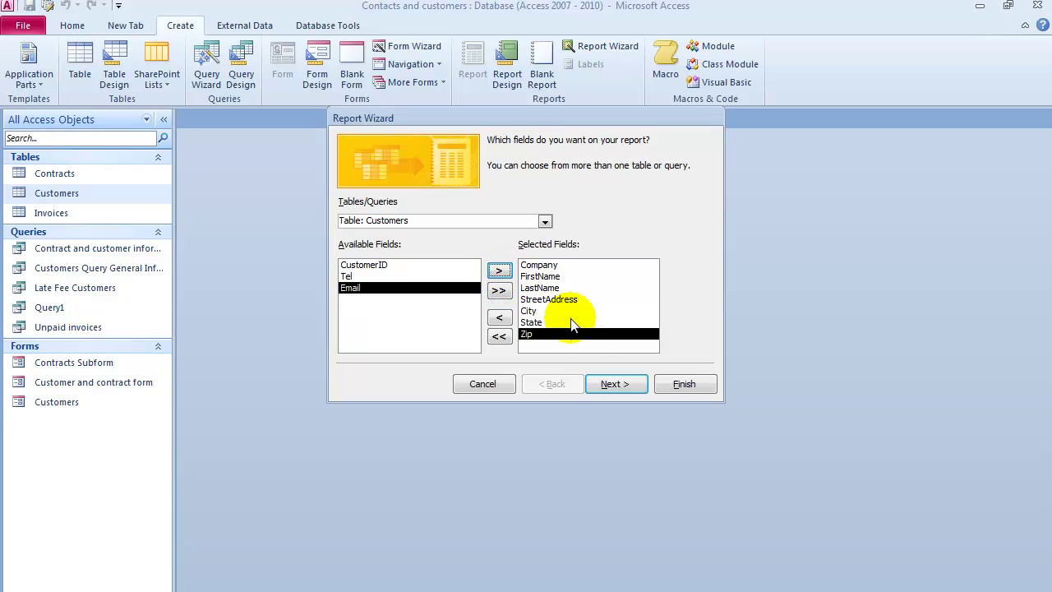
{"action": "left_click", "coordinate": [609, 385]}
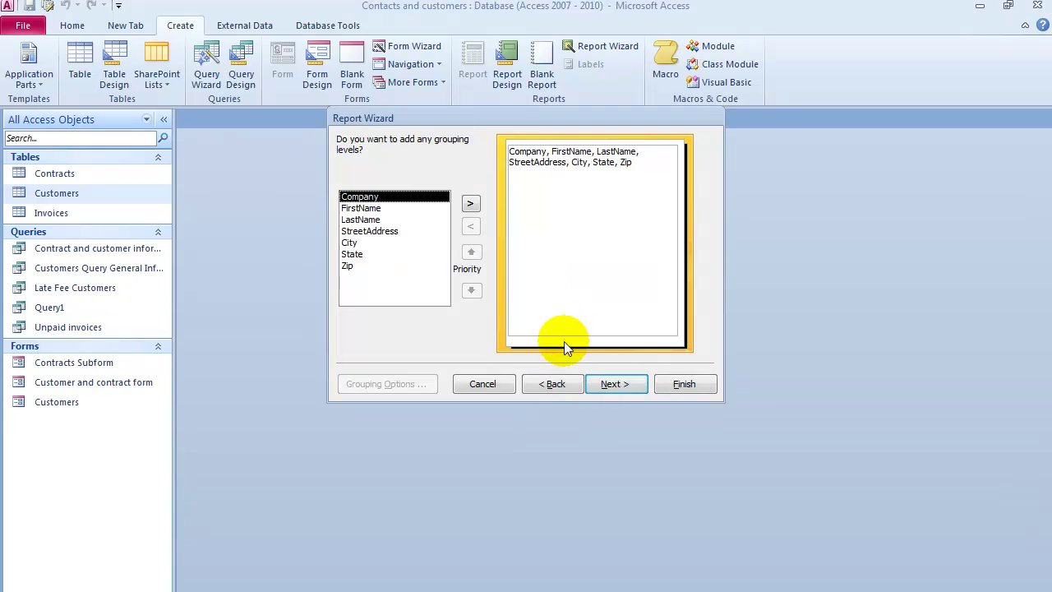
Step: Skip the grouping levels and sort the report's records by LastName in ascending order
{"action": "left_click", "coordinate": [615, 383]}
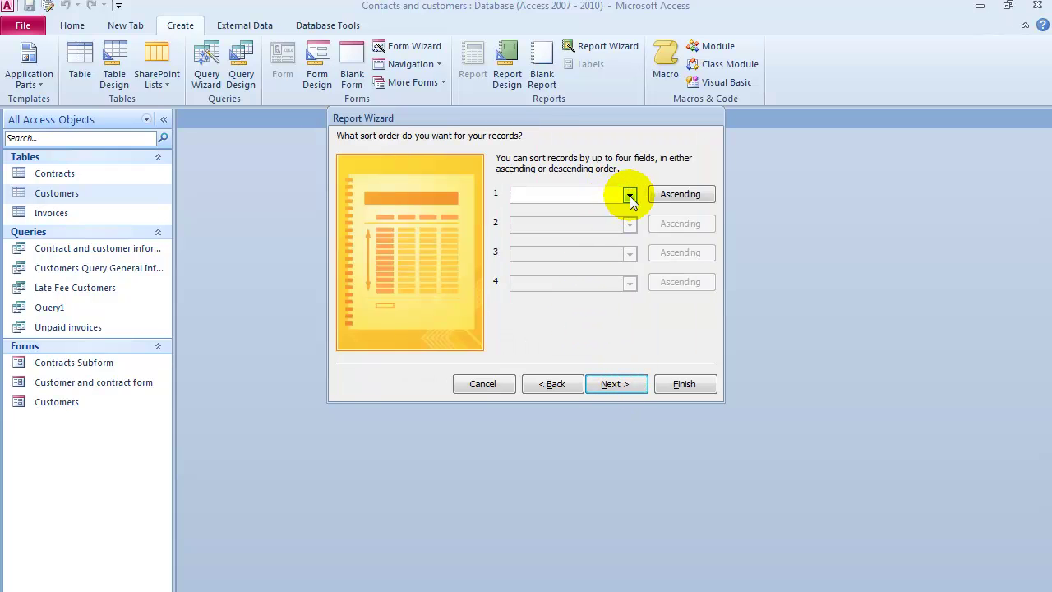
{"action": "left_click", "coordinate": [629, 195]}
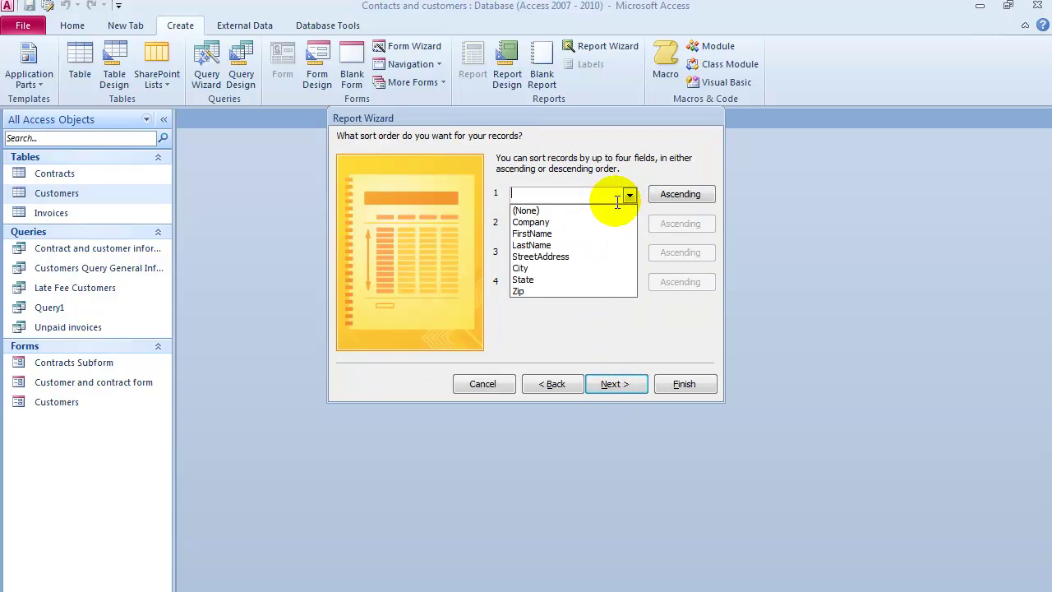
{"action": "left_click", "coordinate": [541, 245]}
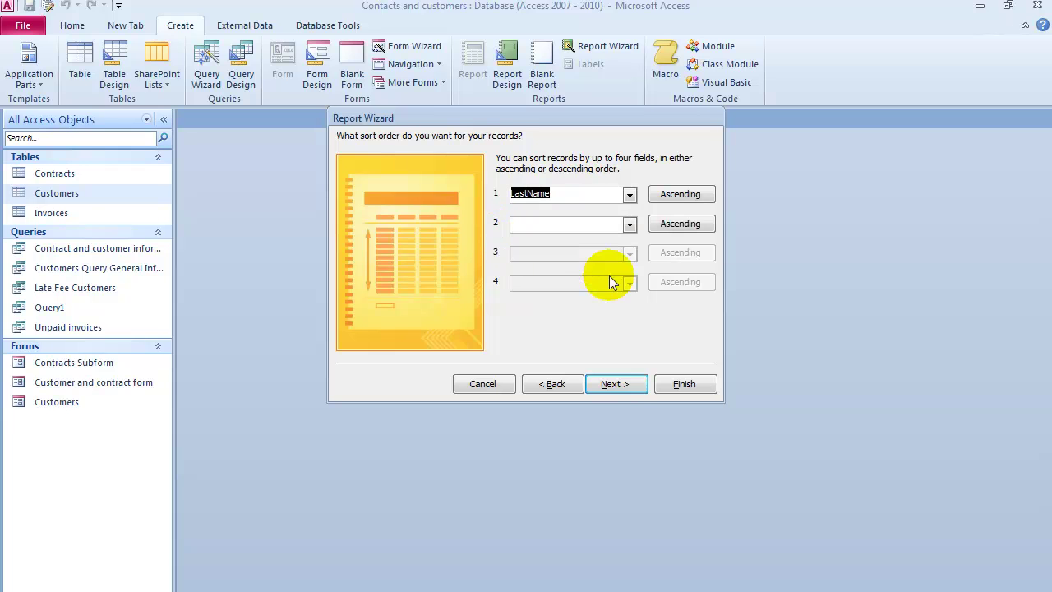
{"action": "left_click", "coordinate": [625, 382]}
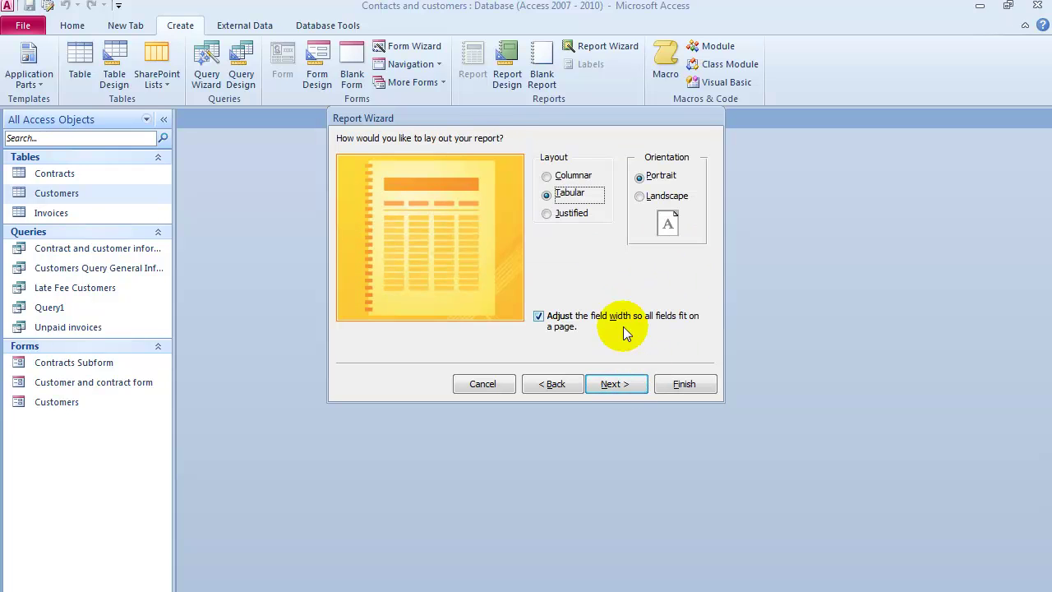
Step: Keep the tabular portrait layout, title the report "Customers by last name" and finish the wizard with a preview
{"action": "left_click", "coordinate": [622, 384]}
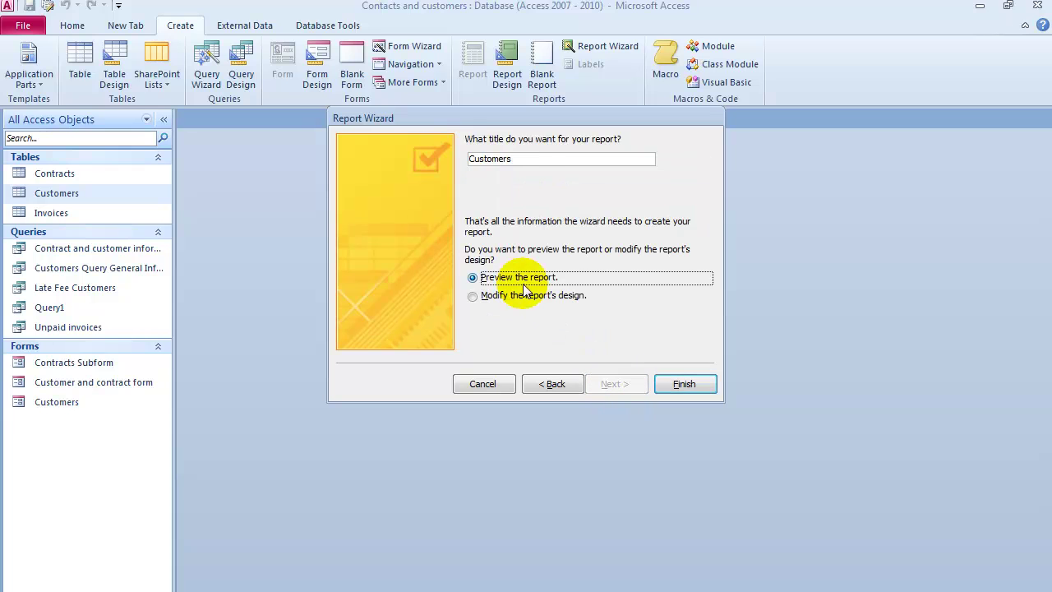
{"action": "left_click", "coordinate": [533, 160]}
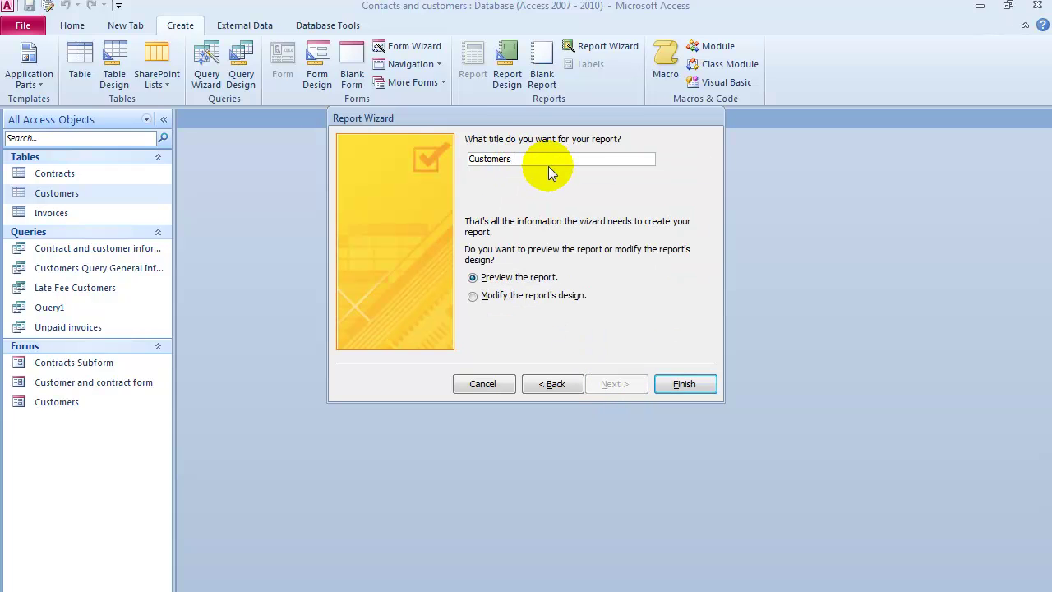
{"action": "type", "text": "f"}
{"action": "left_click", "coordinate": [697, 390]}
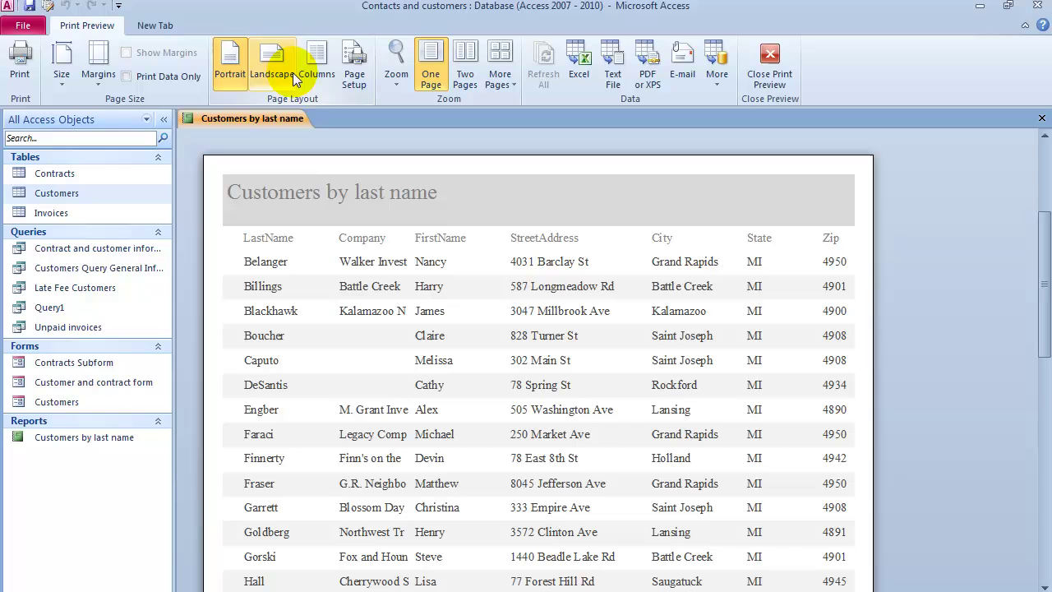
{"action": "left_click", "coordinate": [111, 82]}
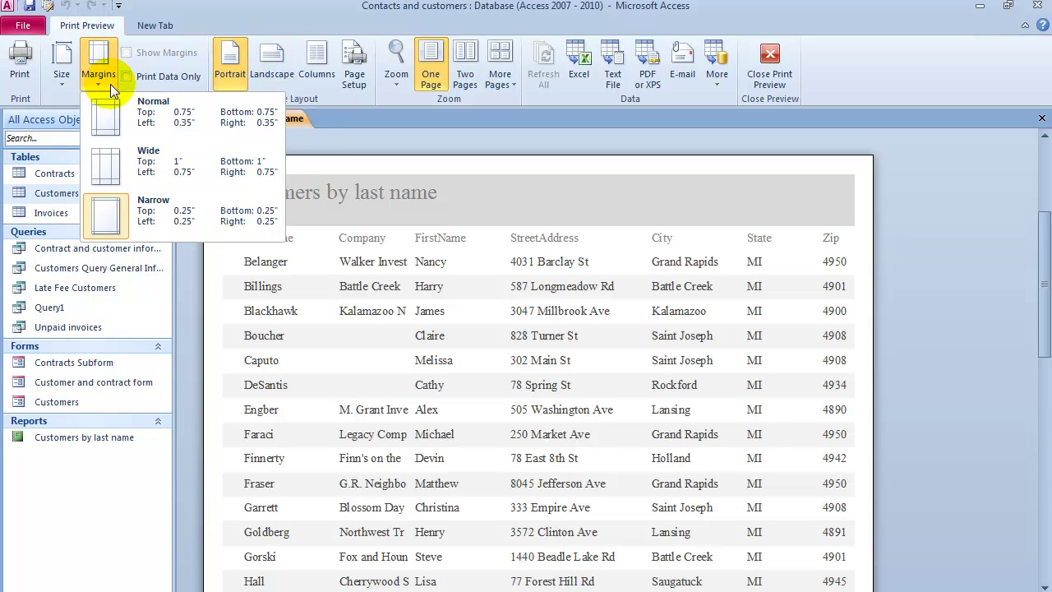
{"action": "left_click", "coordinate": [63, 81]}
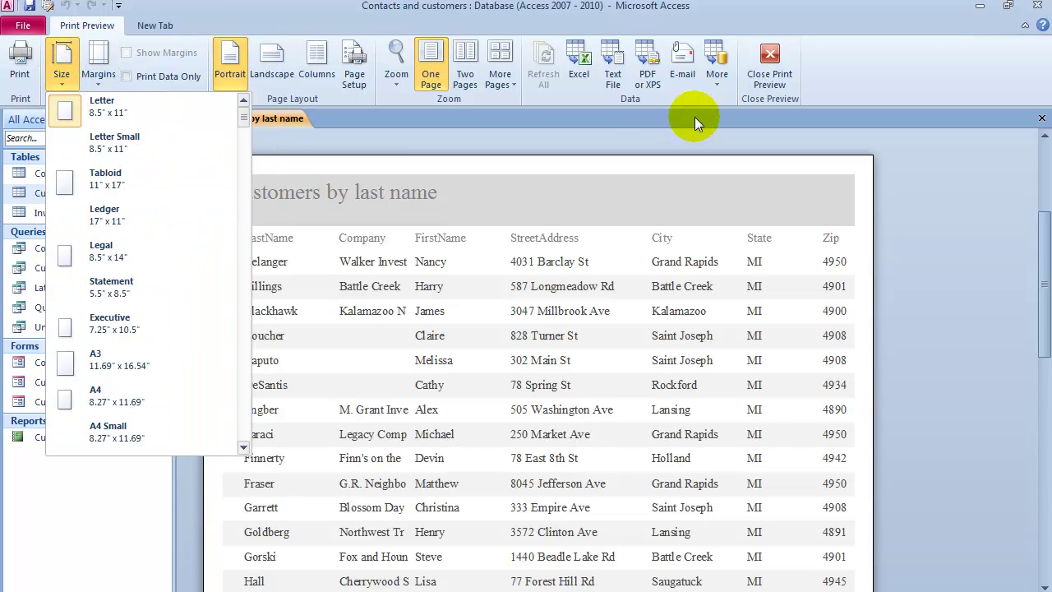
{"action": "left_click", "coordinate": [904, 51]}
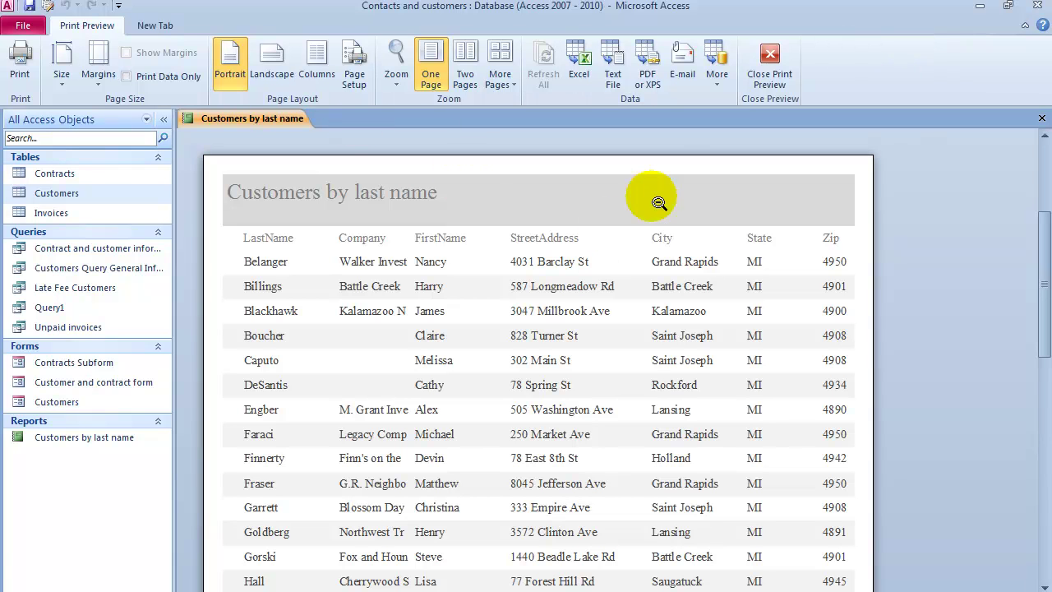
Step: Close the print preview and switch the report to Layout View
{"action": "left_click", "coordinate": [772, 62]}
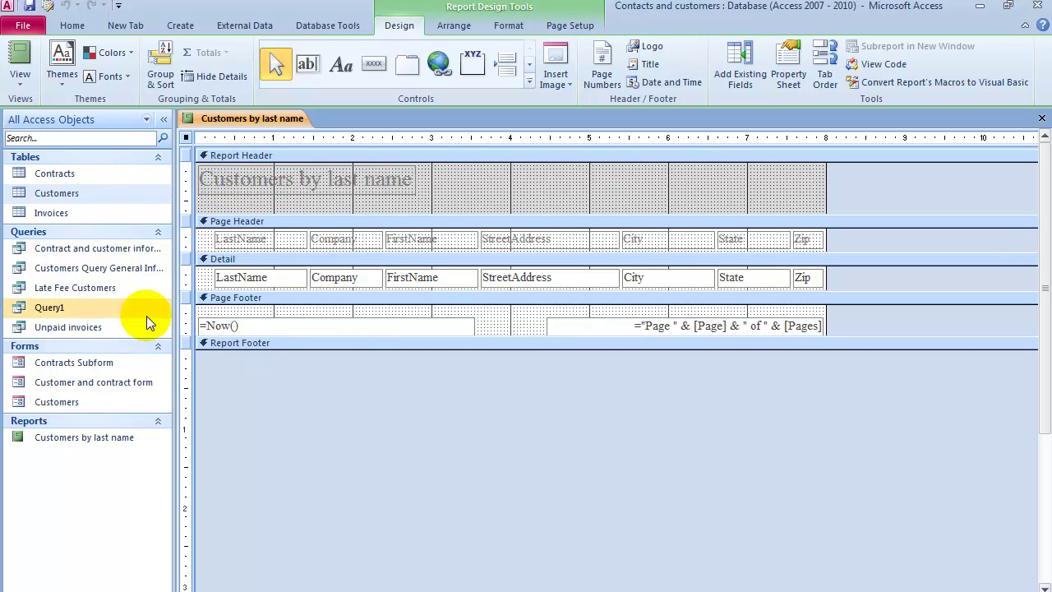
{"action": "left_click", "coordinate": [27, 94]}
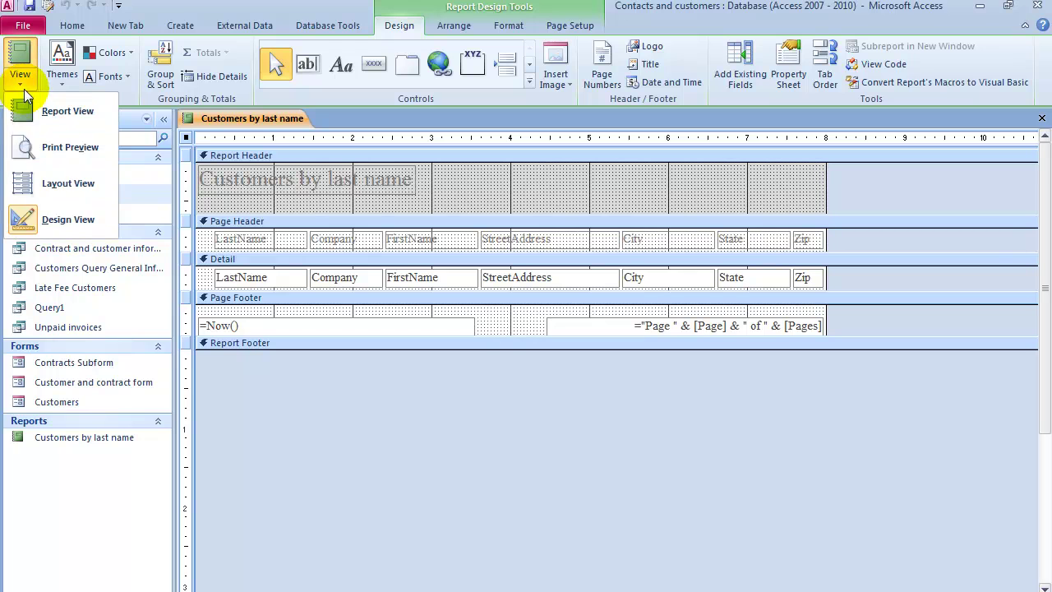
{"action": "left_click", "coordinate": [62, 189]}
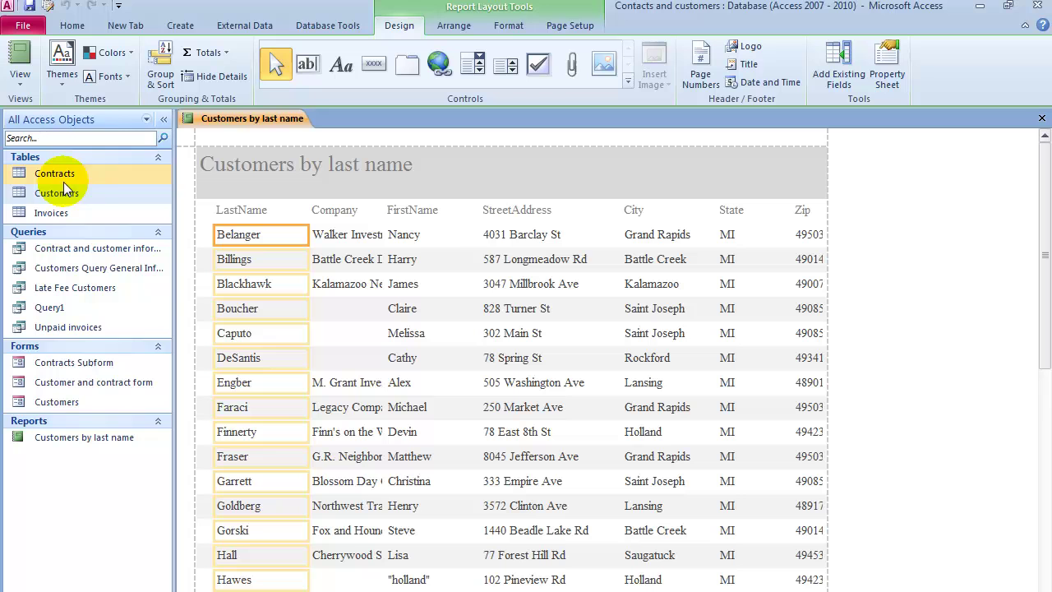
Step: Apply the Slipstream theme to the report and change its theme colors to Angles
{"action": "left_click", "coordinate": [71, 81]}
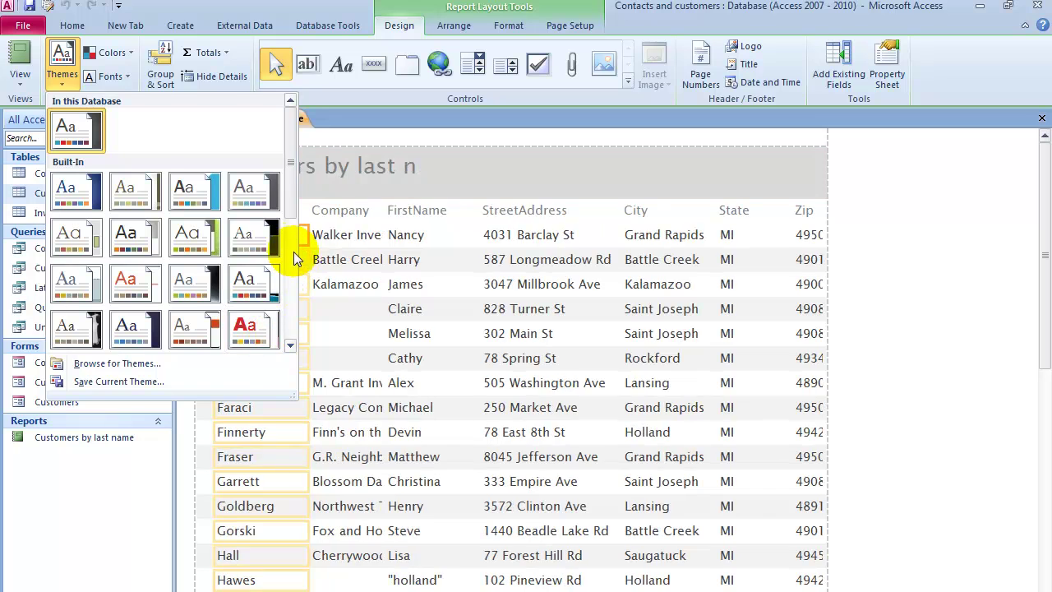
{"action": "scroll", "coordinate": [107, 304], "scroll_direction": "down", "scroll_amount": 5}
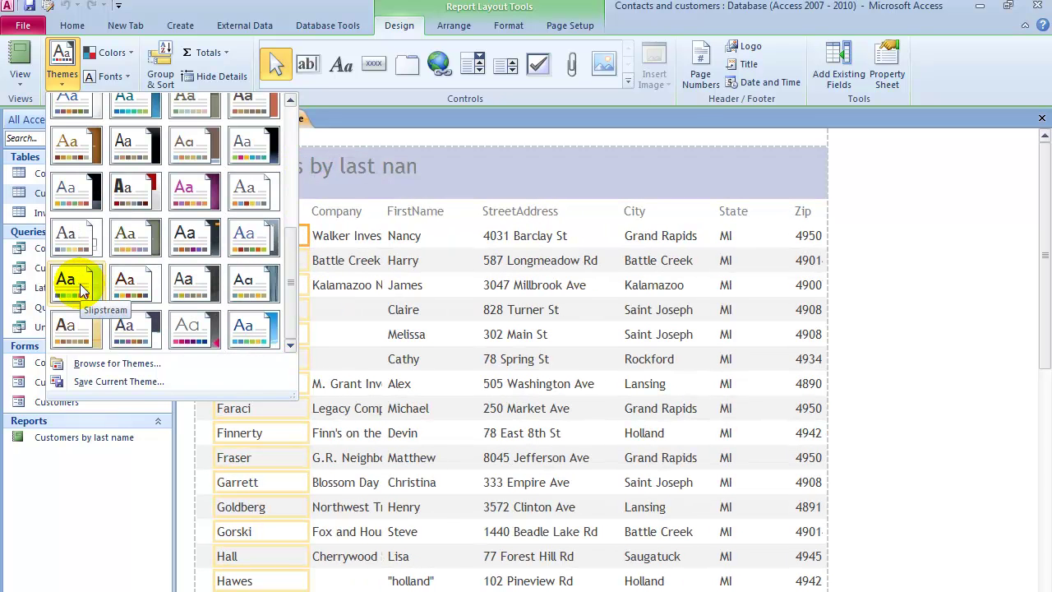
{"action": "left_click", "coordinate": [81, 283]}
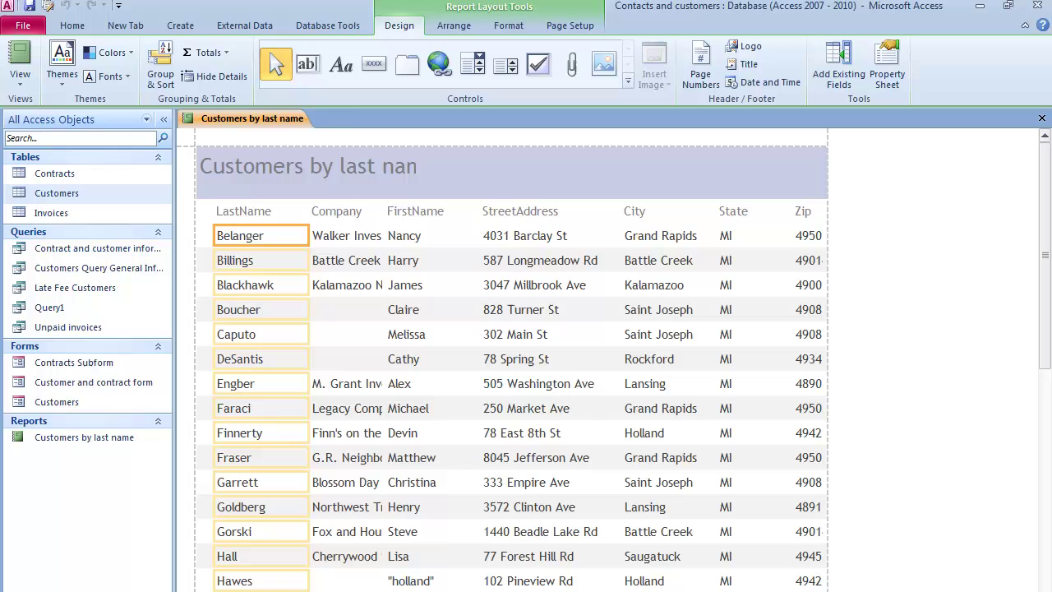
{"action": "left_click", "coordinate": [123, 56]}
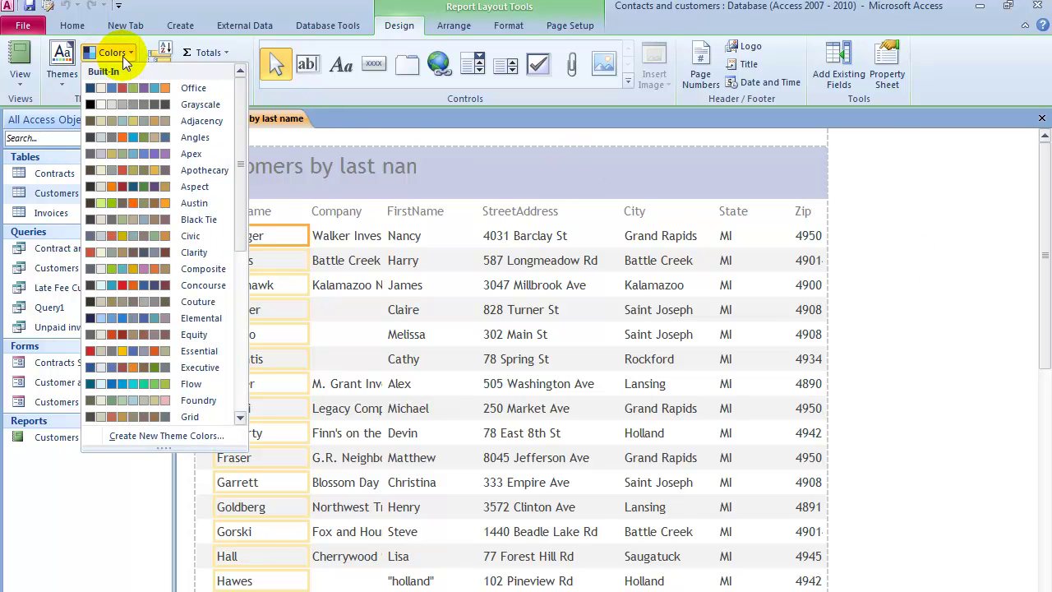
{"action": "left_click", "coordinate": [117, 138]}
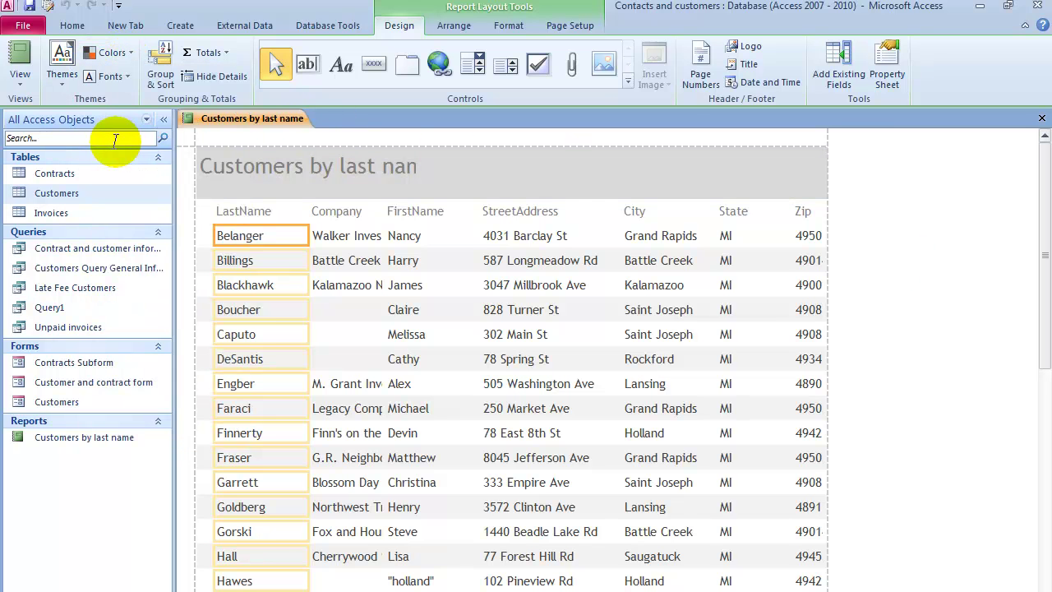
Step: Apply the Count Records and Count Values totals to the report's LastName column
{"action": "left_click", "coordinate": [227, 51]}
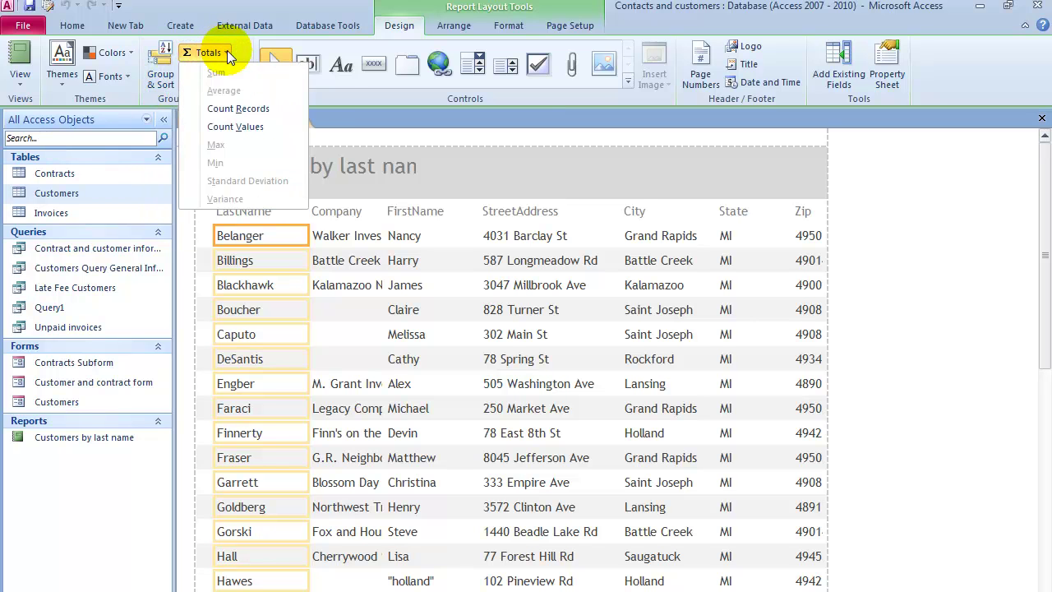
{"action": "left_click", "coordinate": [237, 111]}
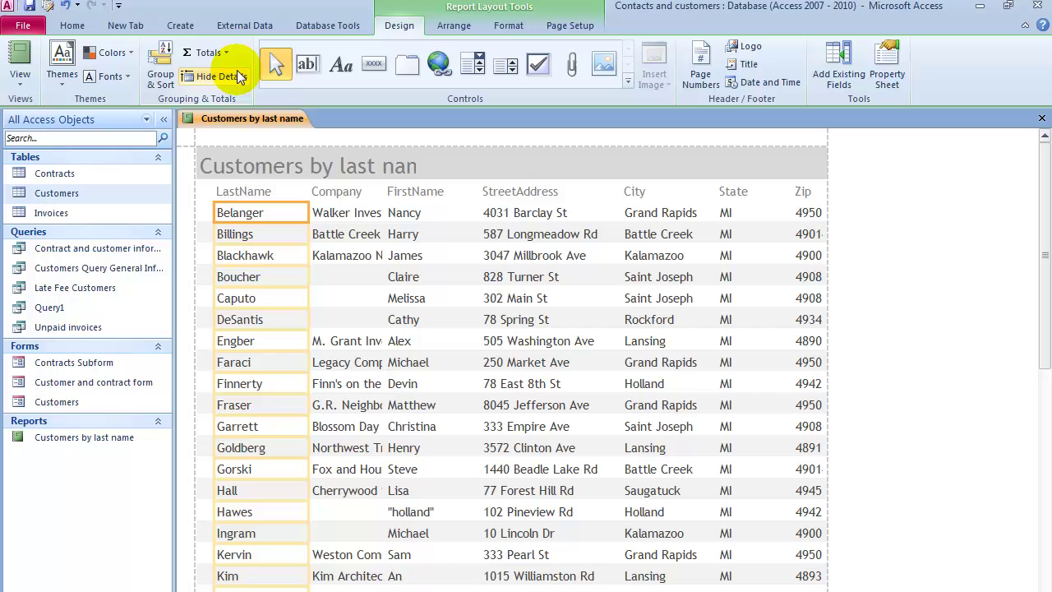
{"action": "left_click", "coordinate": [225, 54]}
{"action": "left_click", "coordinate": [226, 131]}
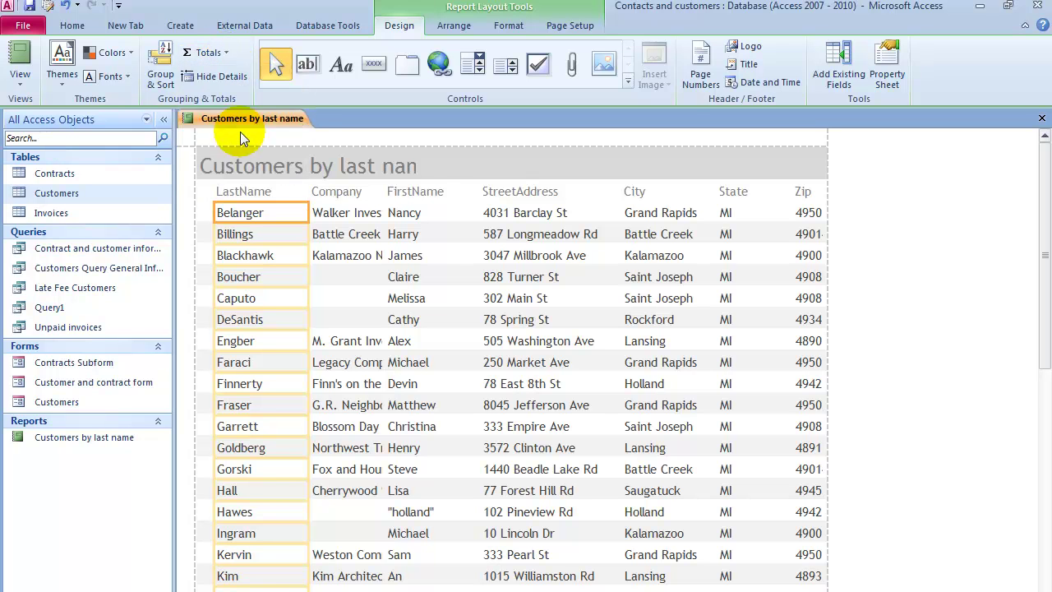
Step: Check the total at the end of the report and switch it to Report View
{"action": "left_click", "coordinate": [658, 298]}
{"action": "scroll", "coordinate": [574, 344], "scroll_direction": "down", "scroll_amount": 5}
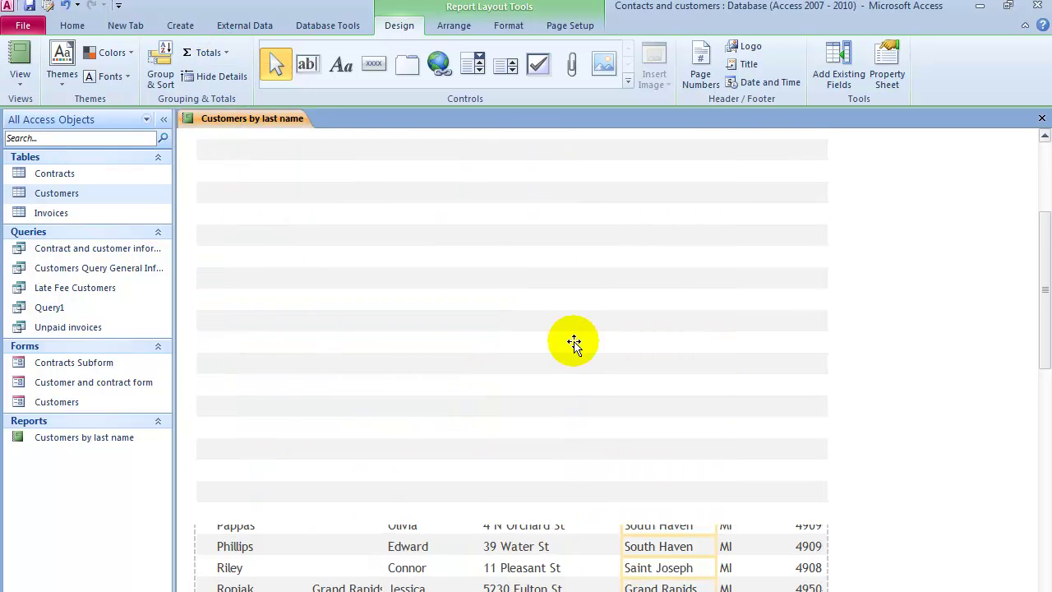
{"action": "scroll", "coordinate": [576, 335], "scroll_direction": "down", "scroll_amount": 2}
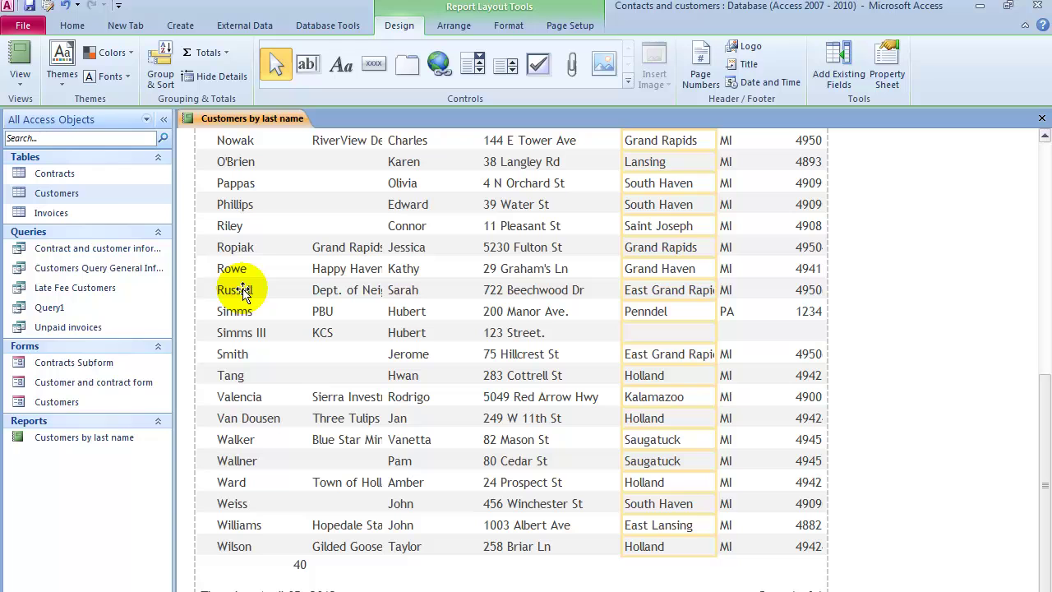
{"action": "left_click", "coordinate": [20, 76]}
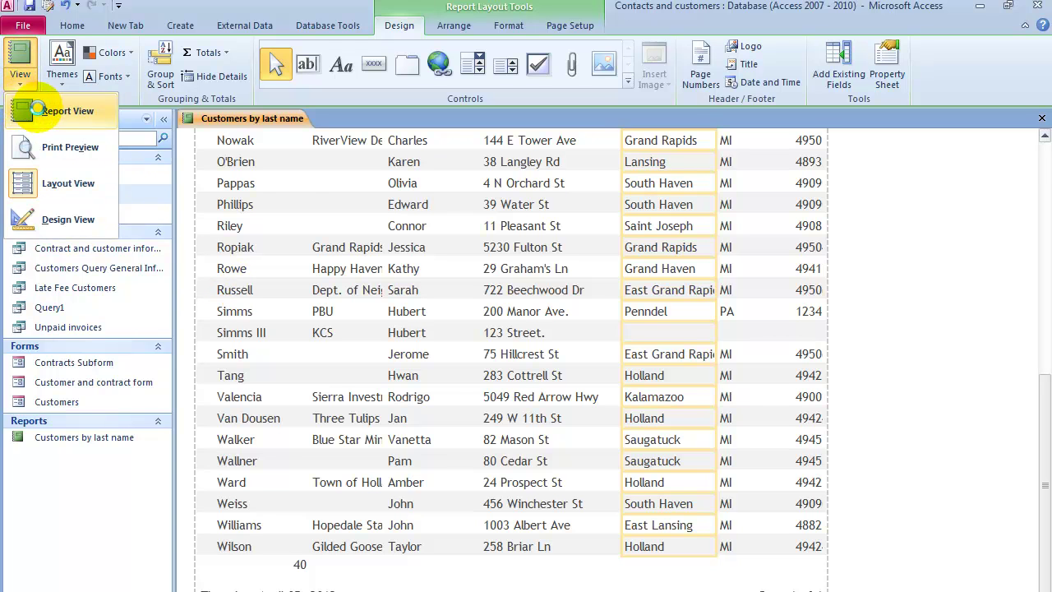
{"action": "left_click", "coordinate": [37, 110]}
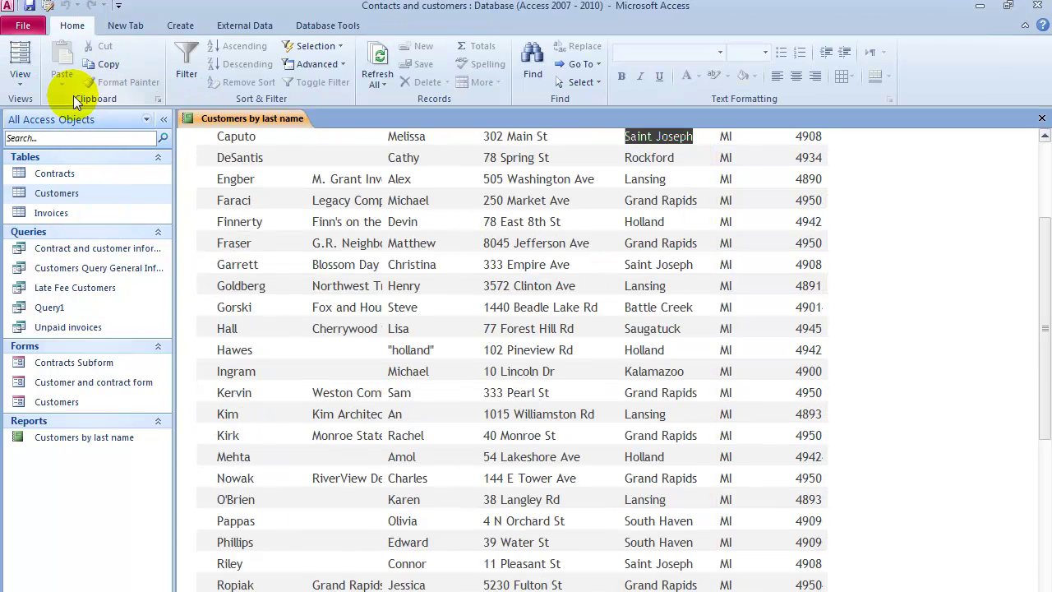
Step: Review the Customers by last name report in Print Preview and close it, saving its design changes
{"action": "scroll", "coordinate": [603, 309], "scroll_direction": "down", "scroll_amount": 5}
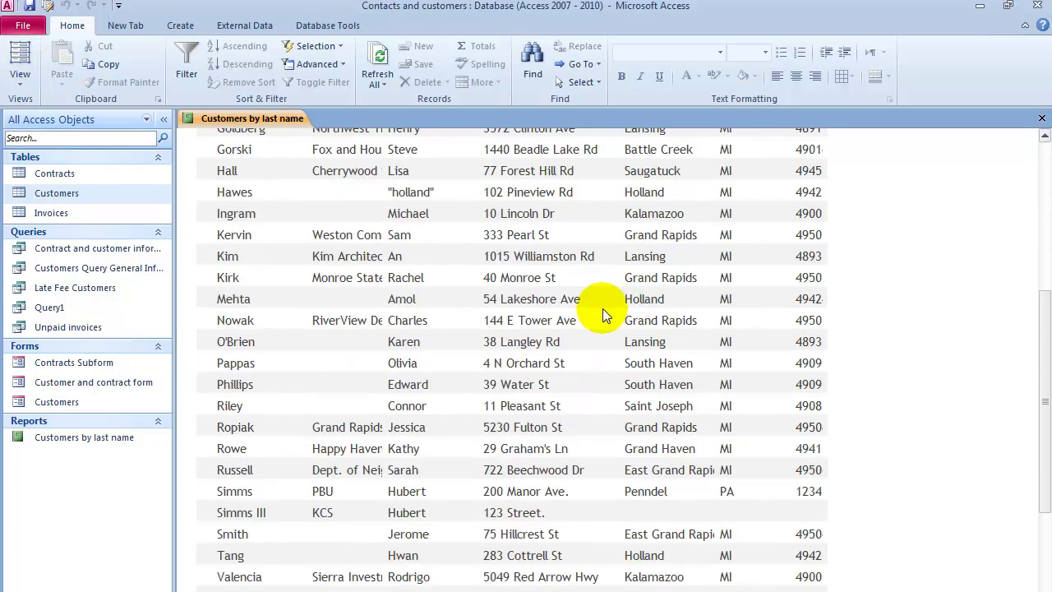
{"action": "left_click", "coordinate": [20, 77]}
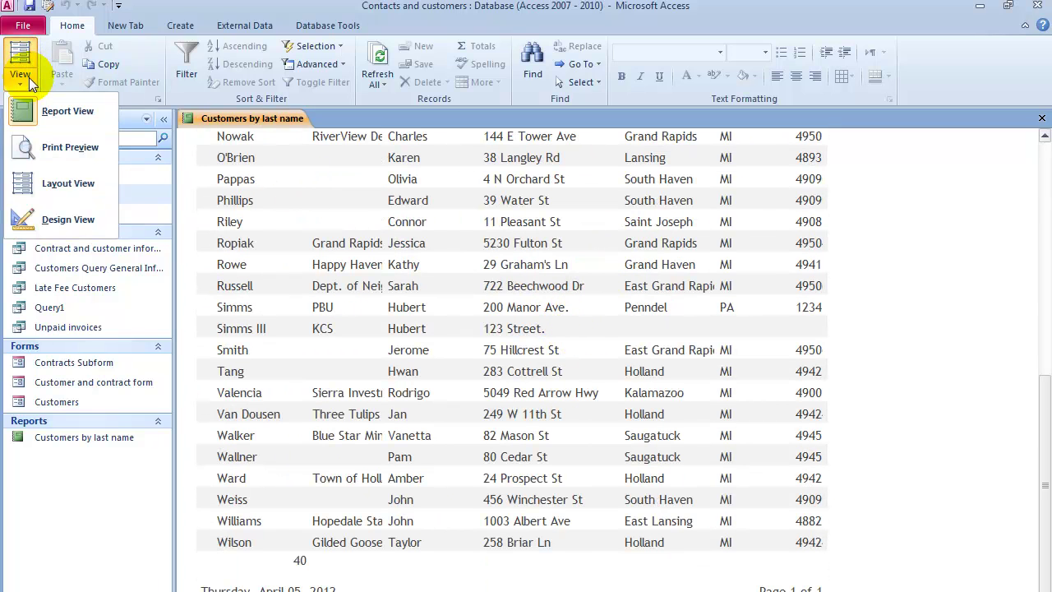
{"action": "left_click", "coordinate": [56, 146]}
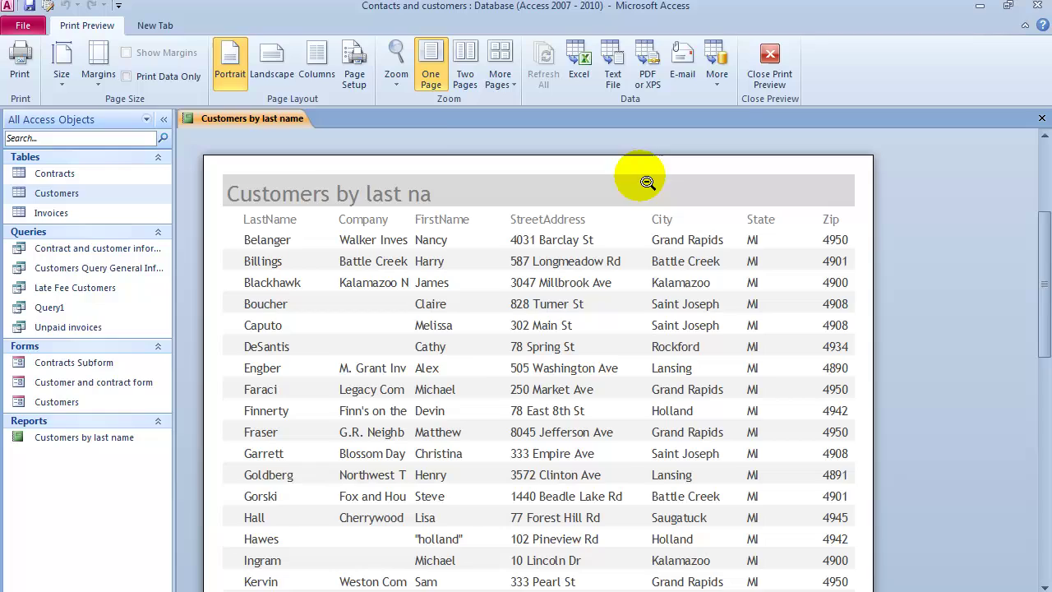
{"action": "scroll", "coordinate": [586, 346], "scroll_direction": "down", "scroll_amount": 10}
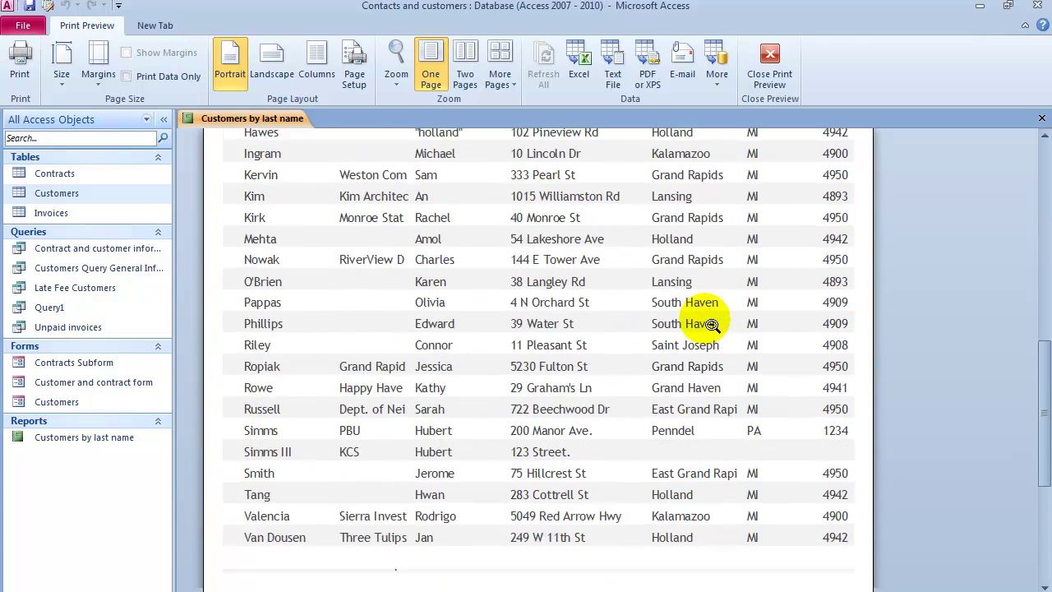
{"action": "scroll", "coordinate": [353, 347], "scroll_direction": "up", "scroll_amount": 10}
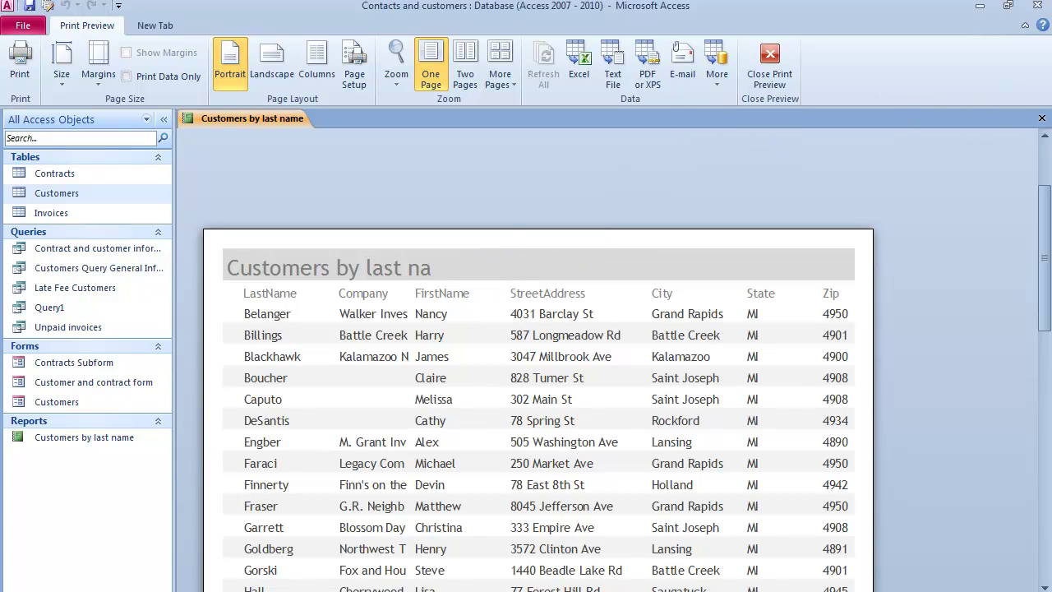
{"action": "left_click", "coordinate": [1042, 118]}
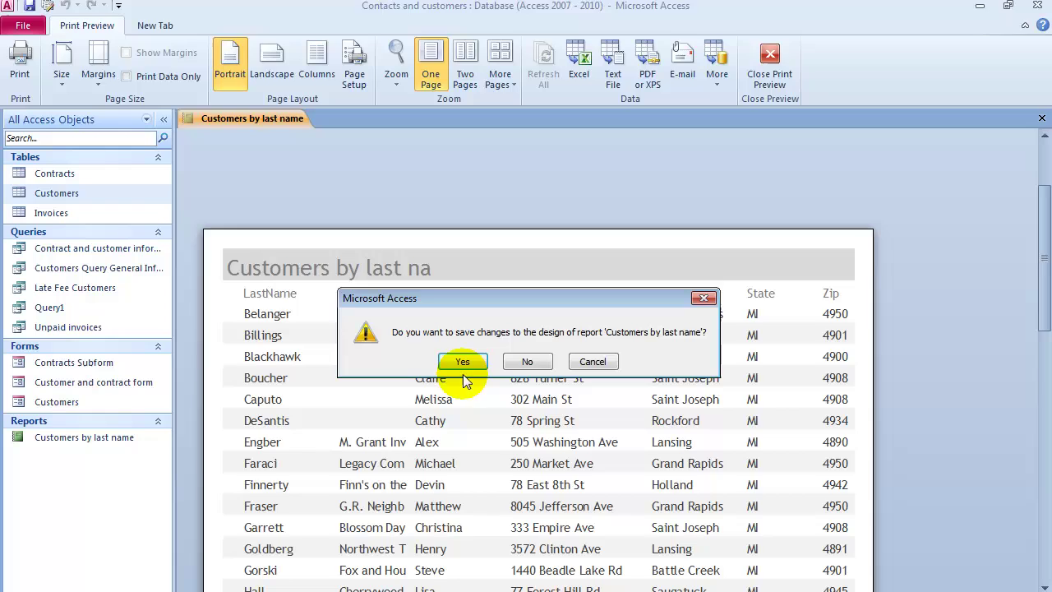
{"action": "left_click", "coordinate": [463, 362]}
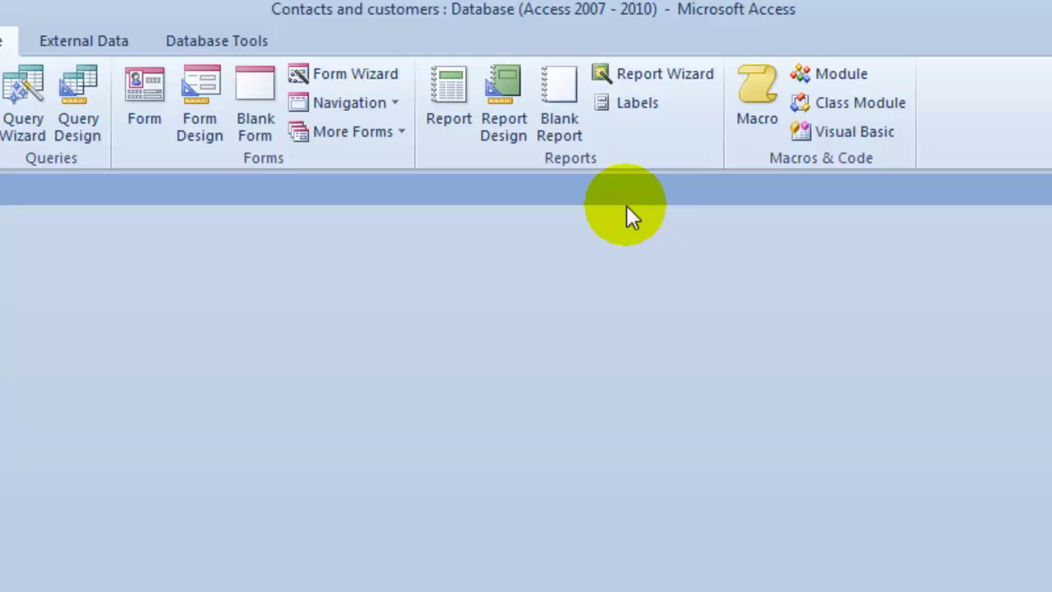
Step: Start a new report with the Report Wizard and add CustomerID, FirstName and LastName from the Customers table
{"action": "left_click", "coordinate": [646, 74]}
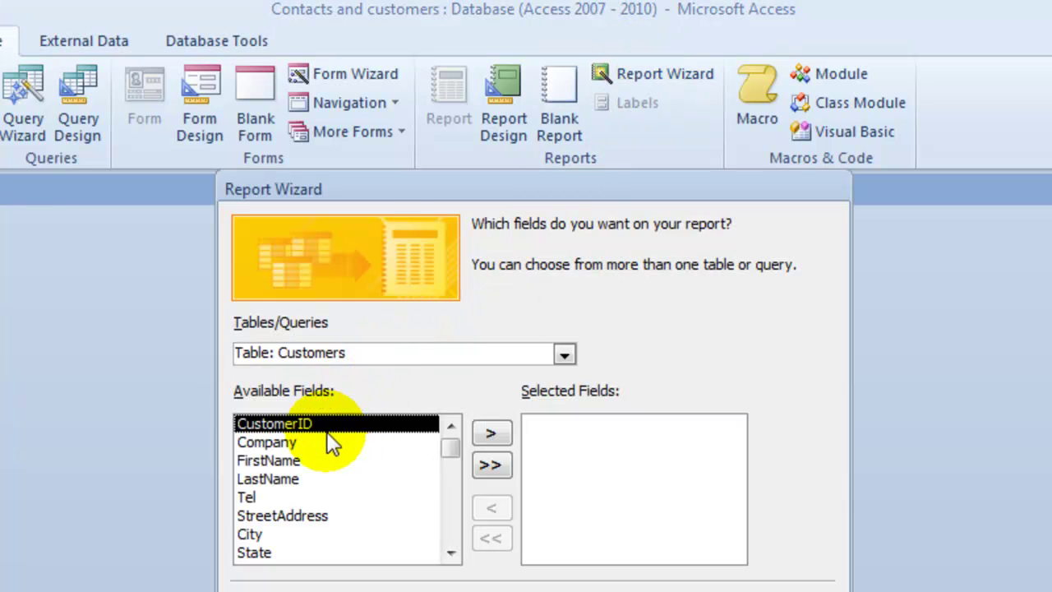
{"action": "left_click", "coordinate": [491, 433]}
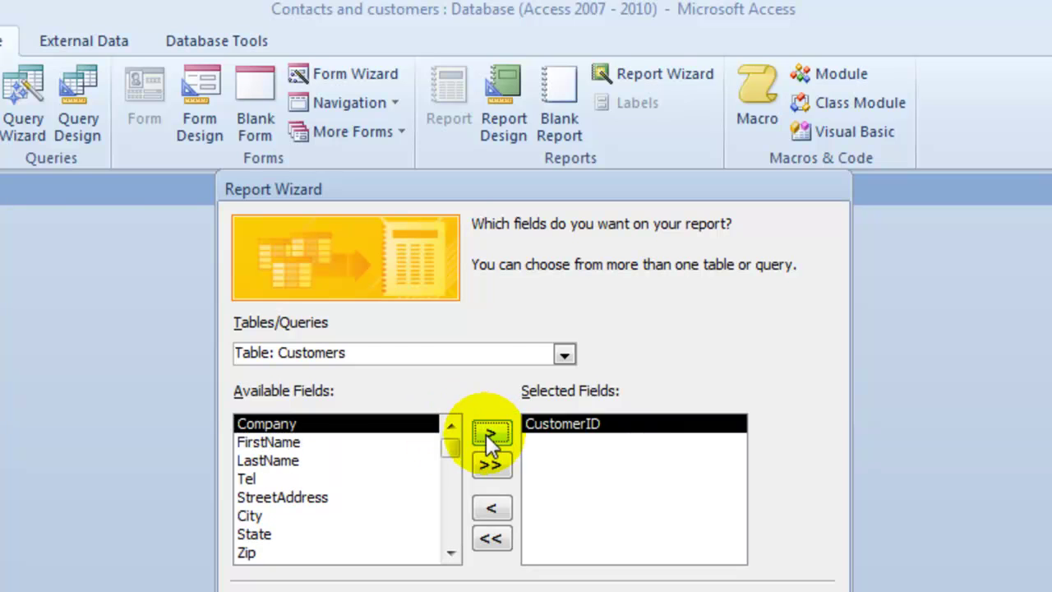
{"action": "left_click", "coordinate": [311, 442]}
{"action": "left_click", "coordinate": [491, 434]}
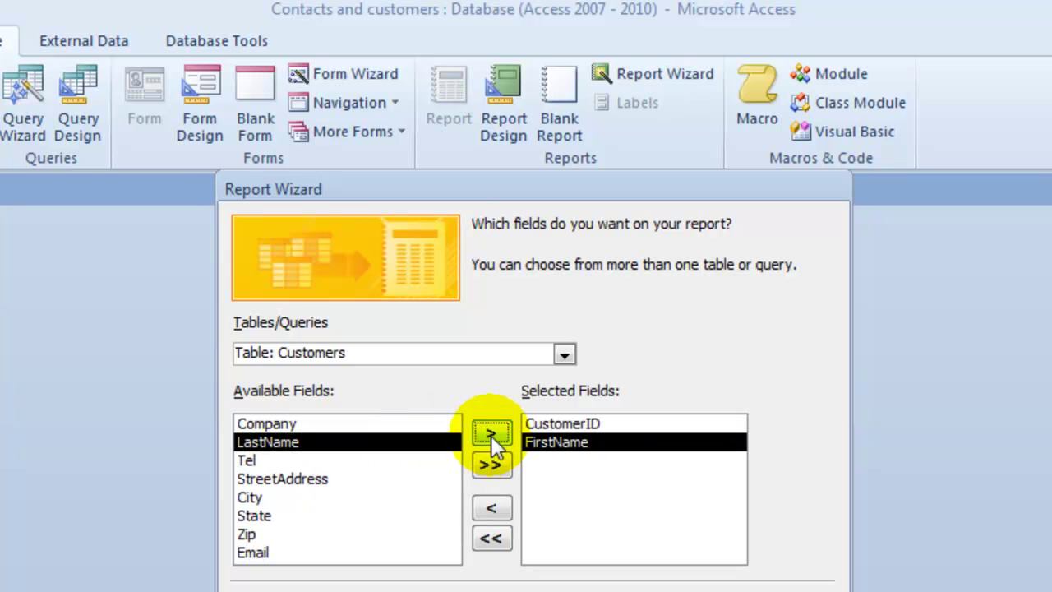
{"action": "left_click", "coordinate": [492, 434]}
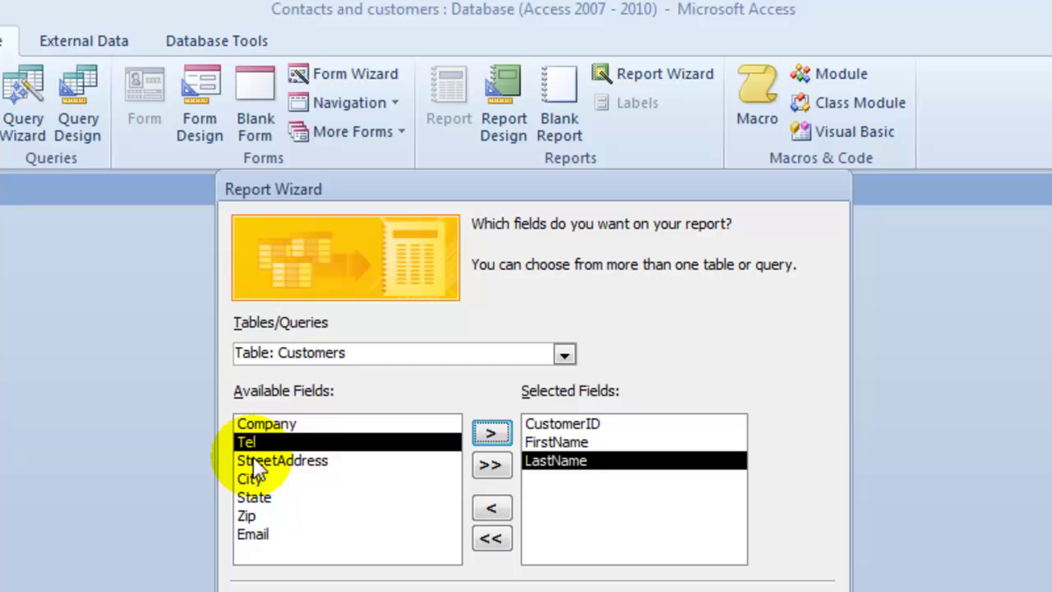
{"action": "left_click", "coordinate": [297, 480]}
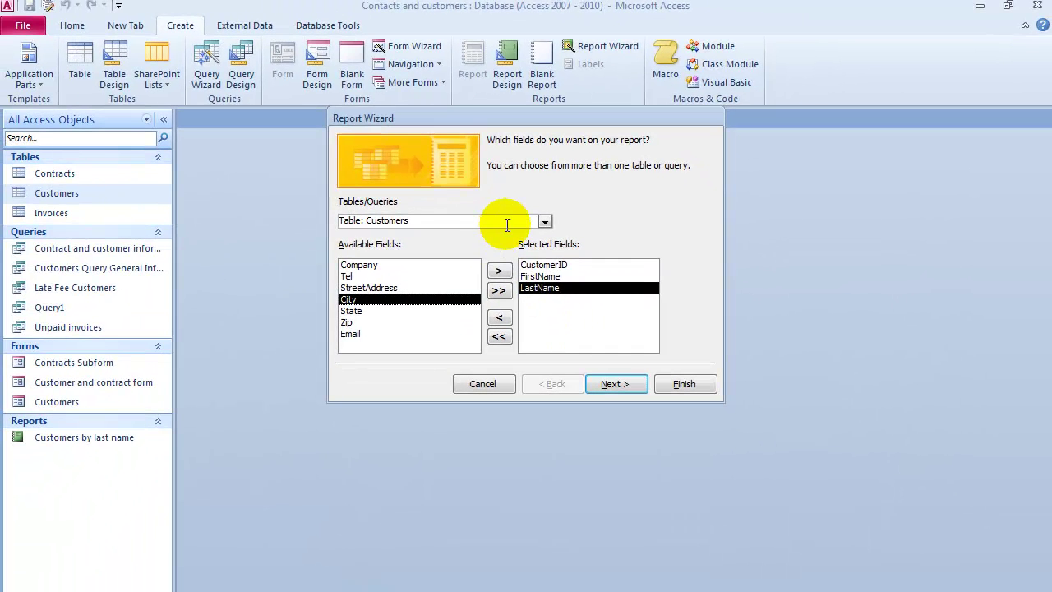
Step: Add the Contract Amt, Signing Date and Contract Type fields from the Contracts table to the report
{"action": "left_click", "coordinate": [545, 221]}
{"action": "left_click", "coordinate": [402, 236]}
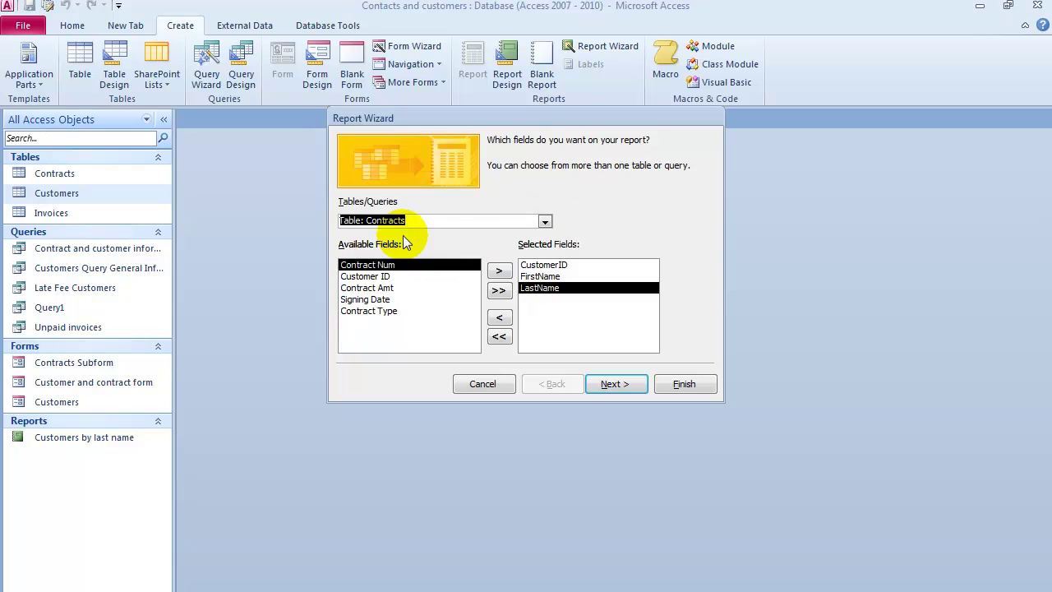
{"action": "left_click", "coordinate": [371, 290]}
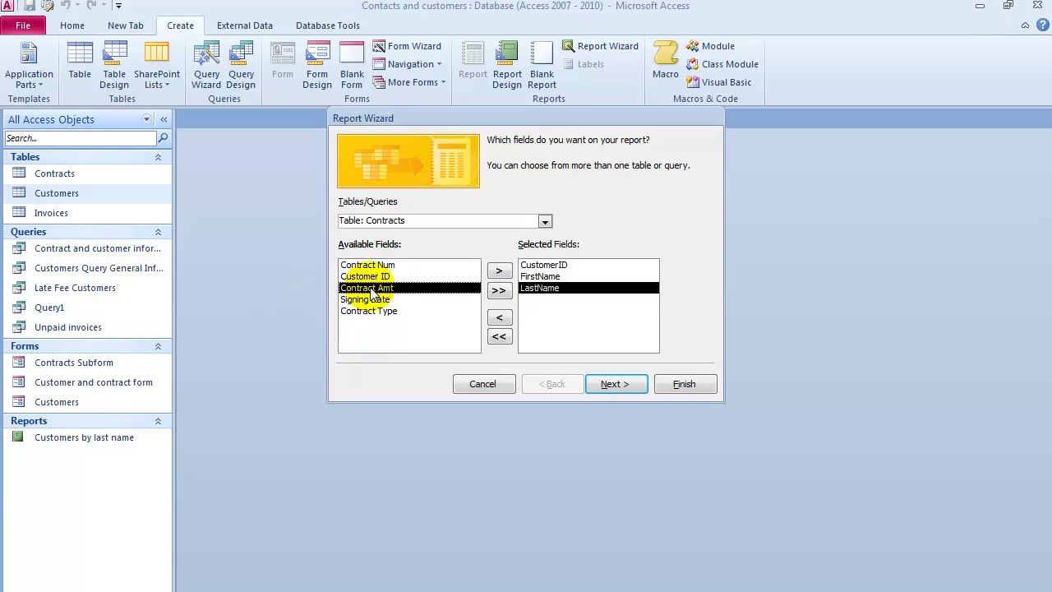
{"action": "left_click", "coordinate": [498, 270]}
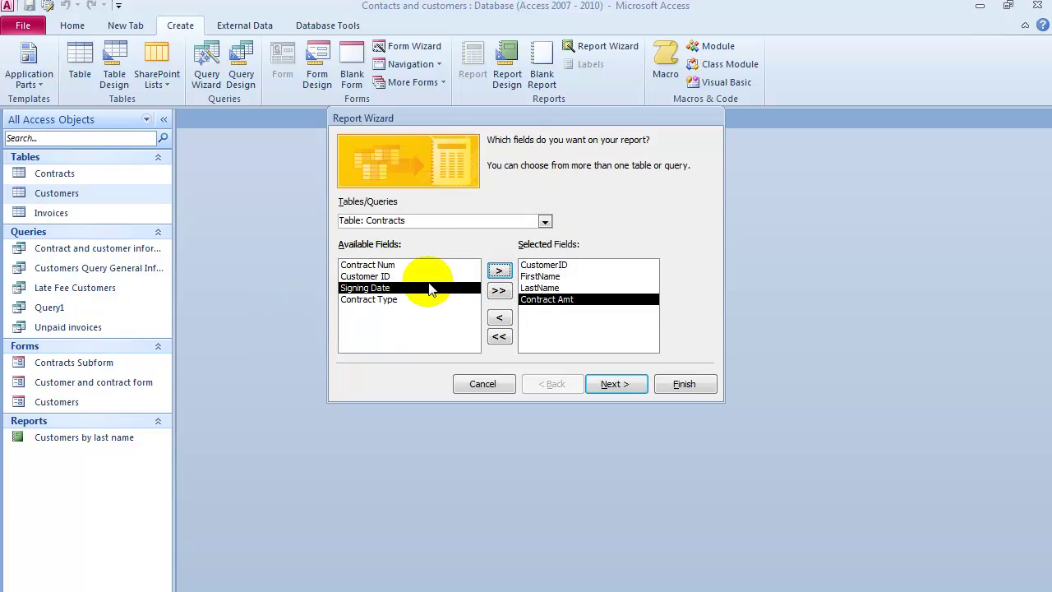
{"action": "left_click", "coordinate": [499, 271]}
{"action": "left_click", "coordinate": [499, 273]}
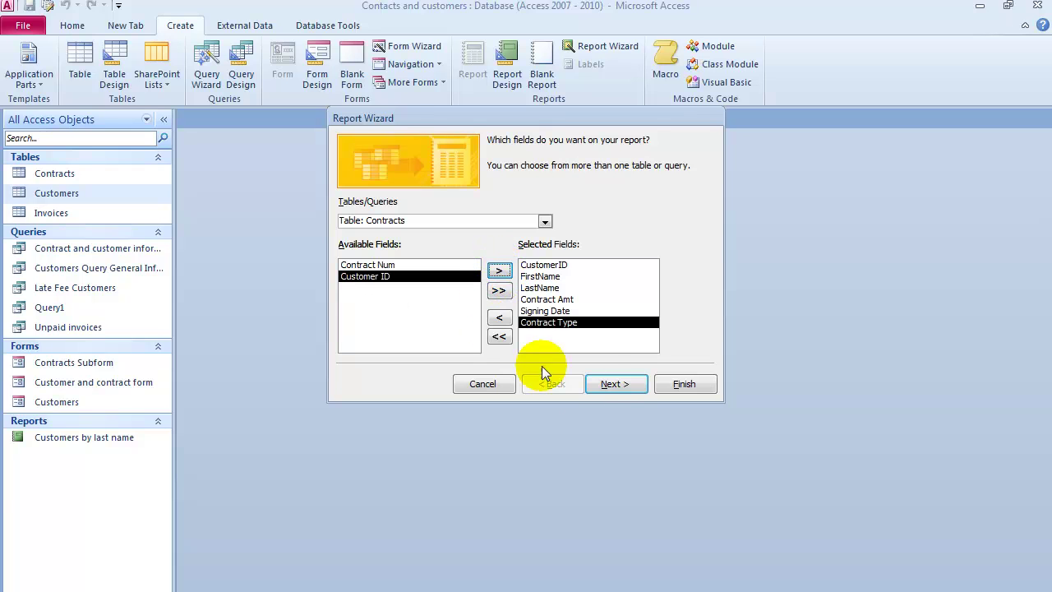
Step: Accept viewing the report data by Customers and add no further grouping levels
{"action": "left_click", "coordinate": [612, 385]}
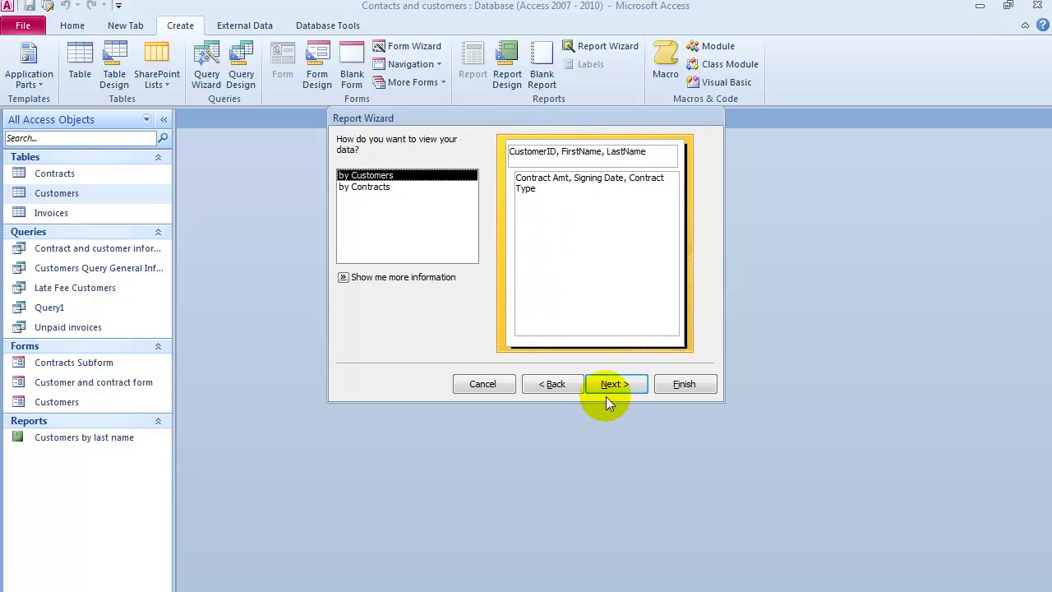
{"action": "left_click", "coordinate": [622, 383]}
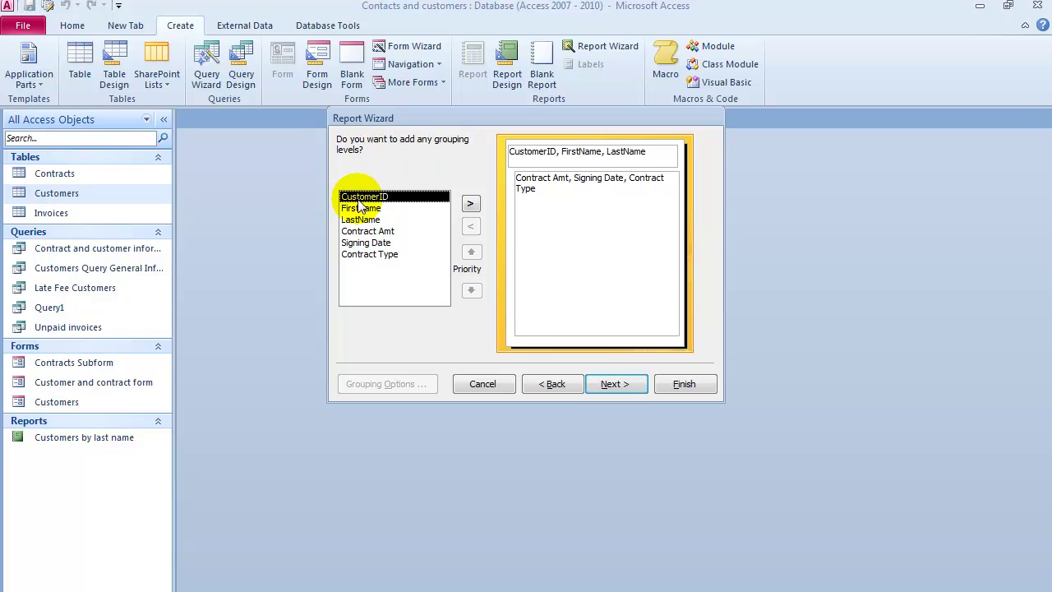
{"action": "left_click", "coordinate": [624, 384]}
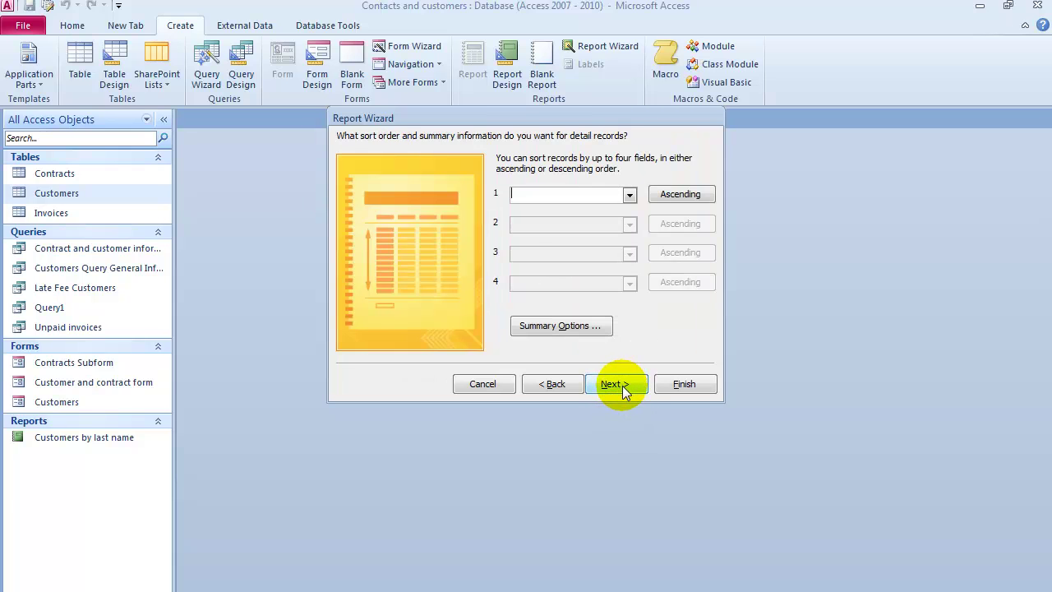
Step: Sort the detail records by Signing Date in ascending order and accept the default report layout
{"action": "left_click", "coordinate": [632, 196]}
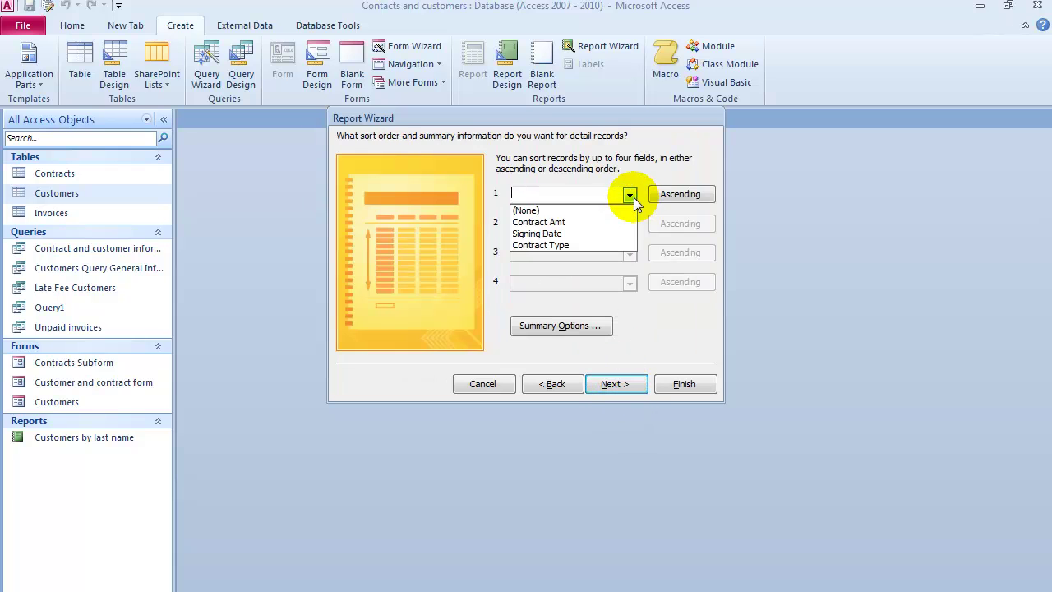
{"action": "left_click", "coordinate": [557, 236]}
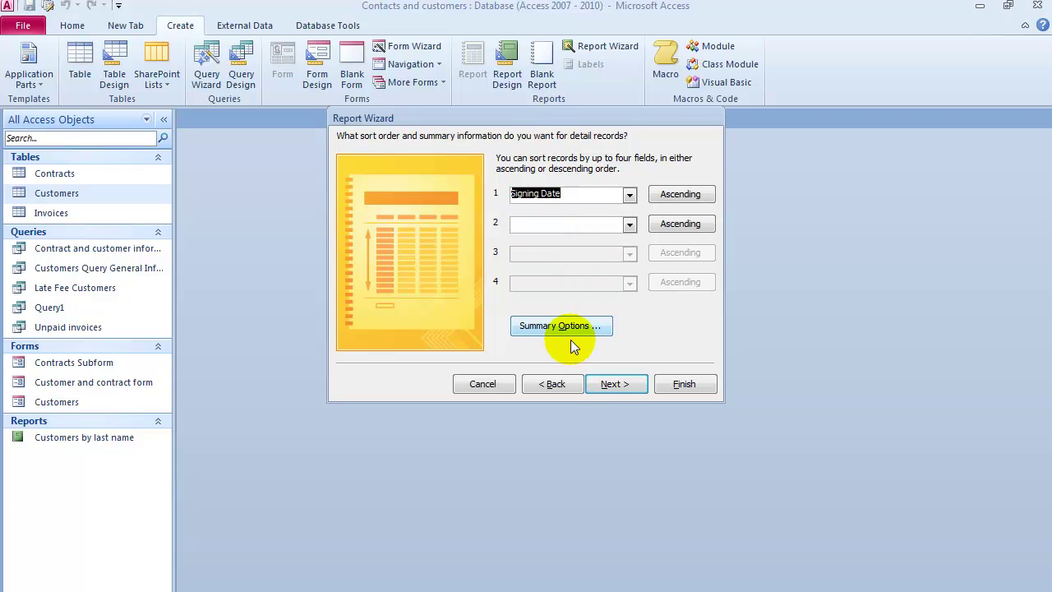
{"action": "left_click", "coordinate": [611, 382]}
{"action": "left_click", "coordinate": [612, 383]}
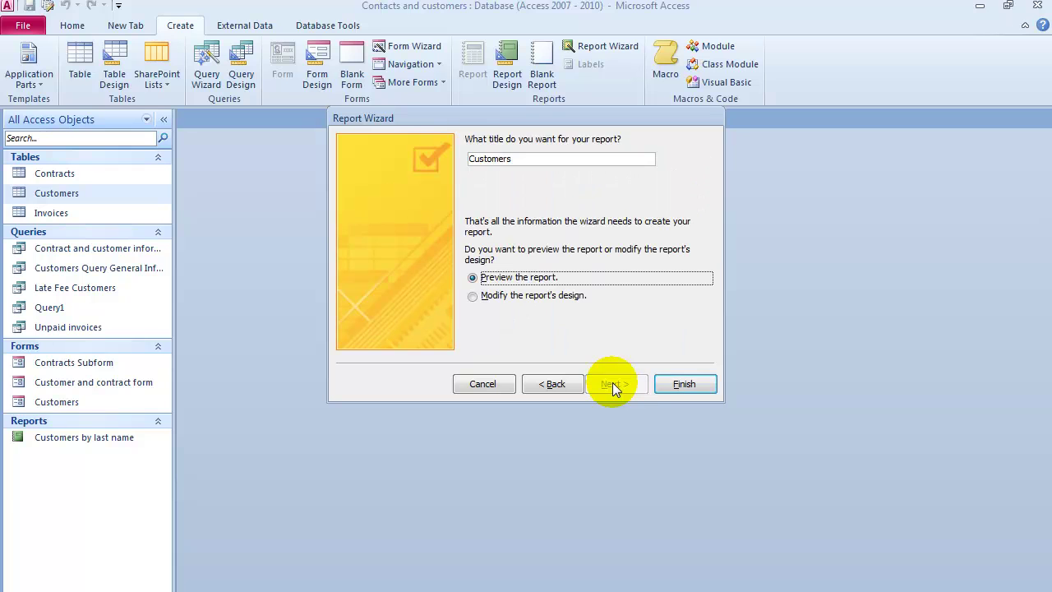
Step: Title the report "Customers and contract" and finish the wizard with a preview of the report
{"action": "left_click", "coordinate": [556, 159]}
{"action": "type", "text": "and contract"}
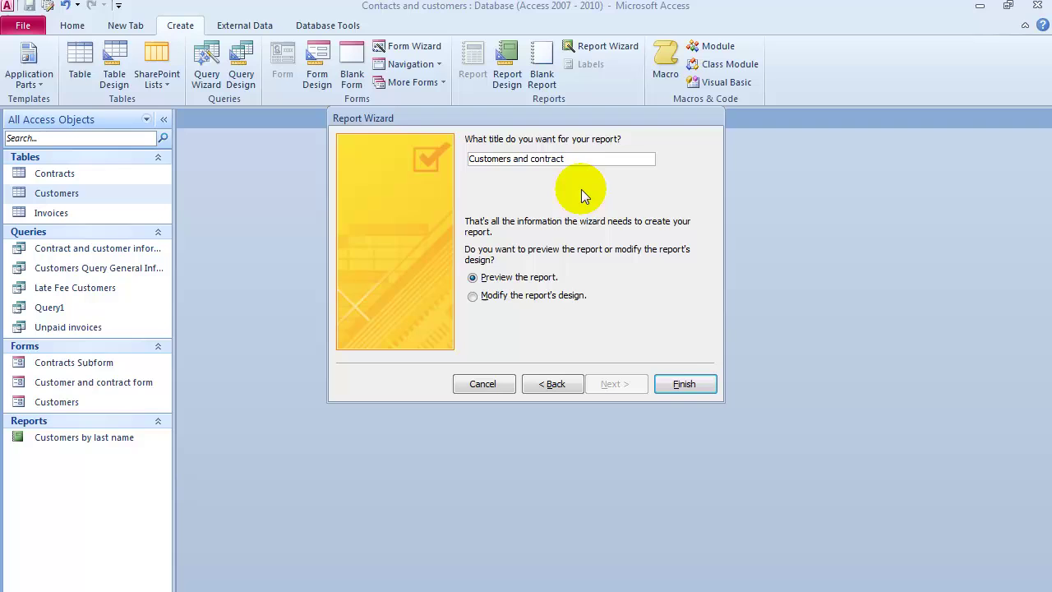
{"action": "left_click", "coordinate": [683, 384]}
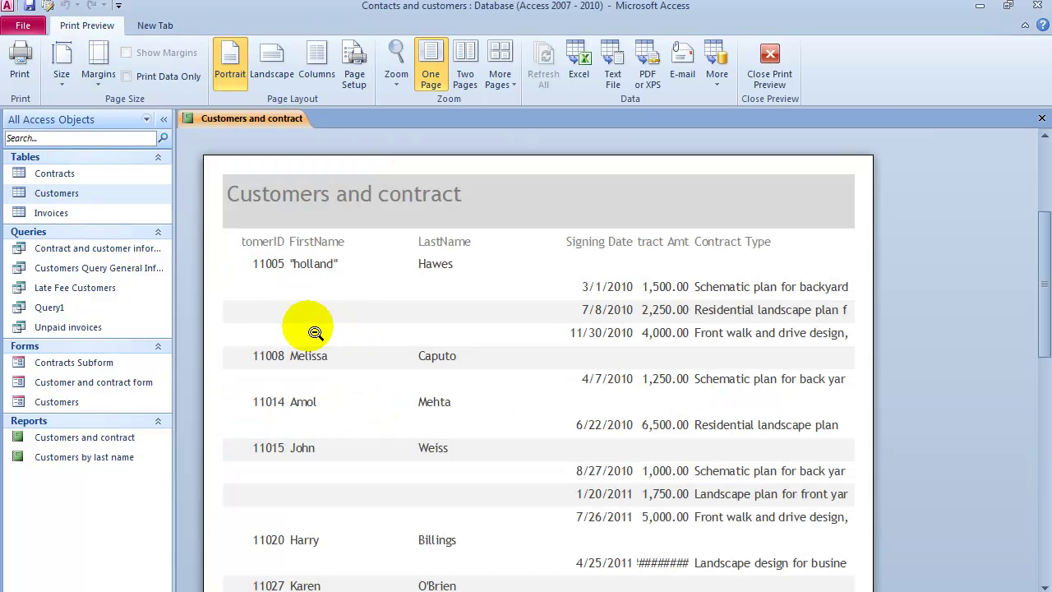
Step: Examine the Customers and contract report in preview, view its design, and return to Print Preview
{"action": "scroll", "coordinate": [287, 393], "scroll_direction": "down", "scroll_amount": 1}
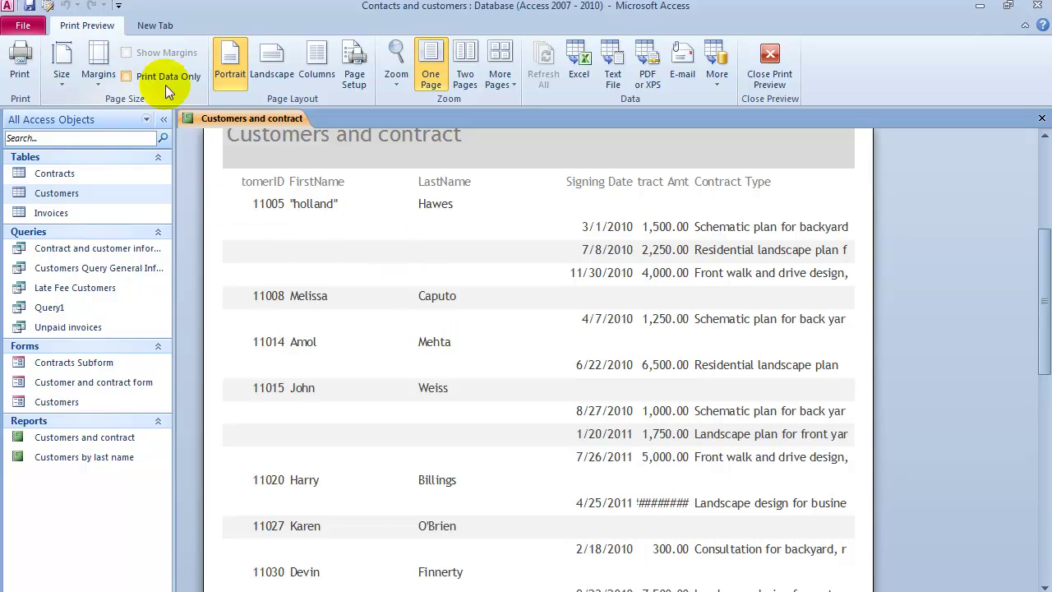
{"action": "left_click", "coordinate": [776, 77]}
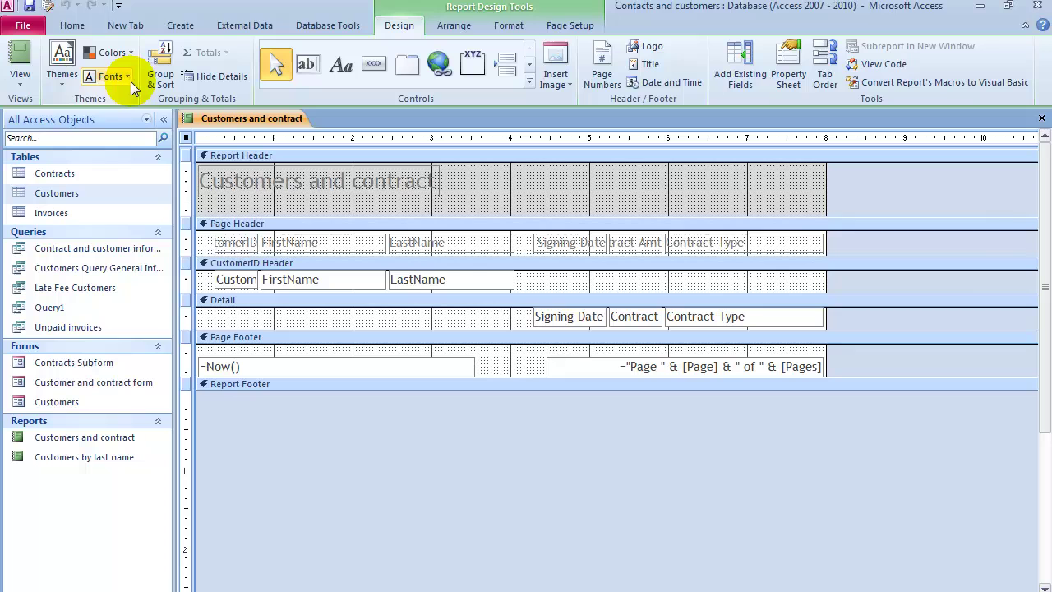
{"action": "left_click", "coordinate": [26, 82]}
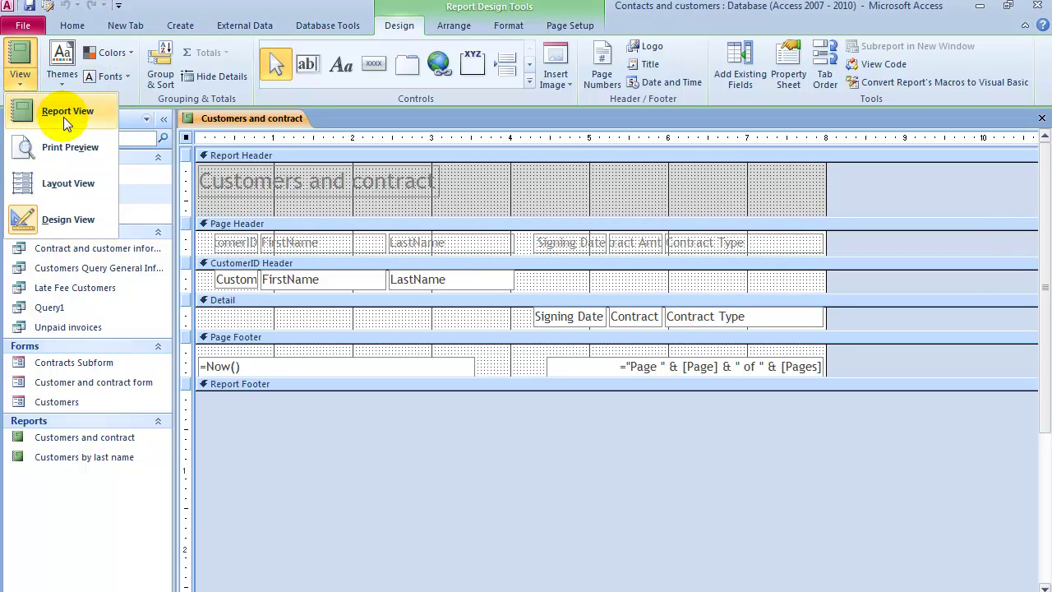
{"action": "left_click", "coordinate": [67, 147]}
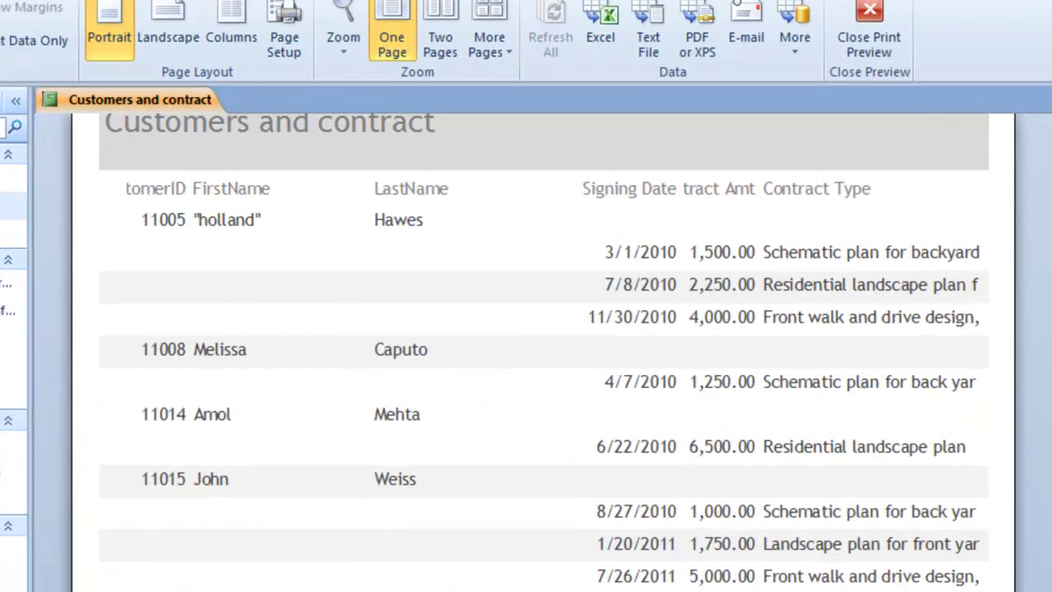
Step: Check which printers are available for the report, cancel printing, and close the report
{"action": "left_click", "coordinate": [10, 66]}
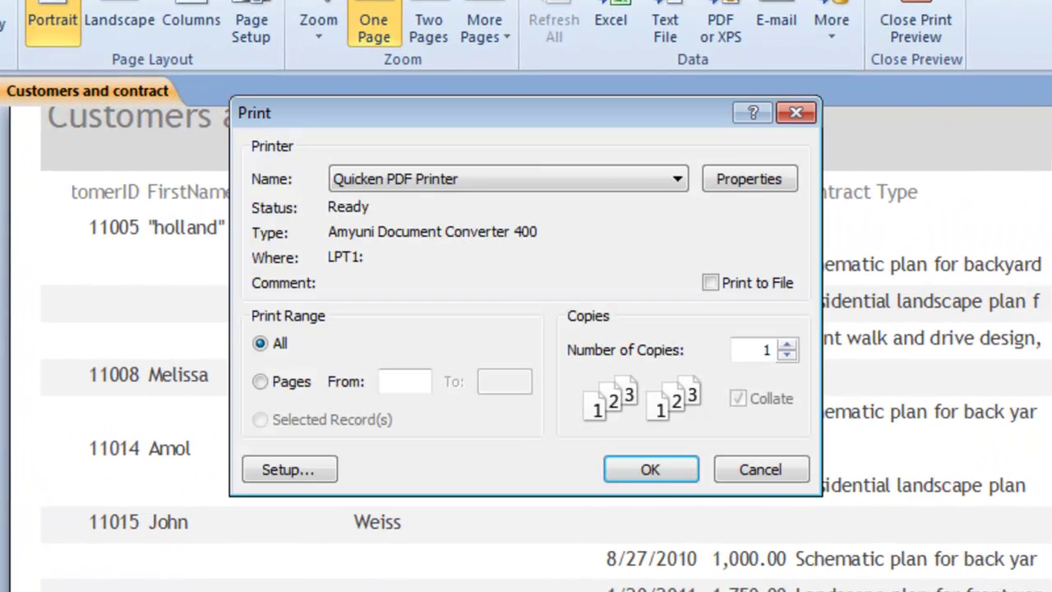
{"action": "left_click", "coordinate": [492, 179]}
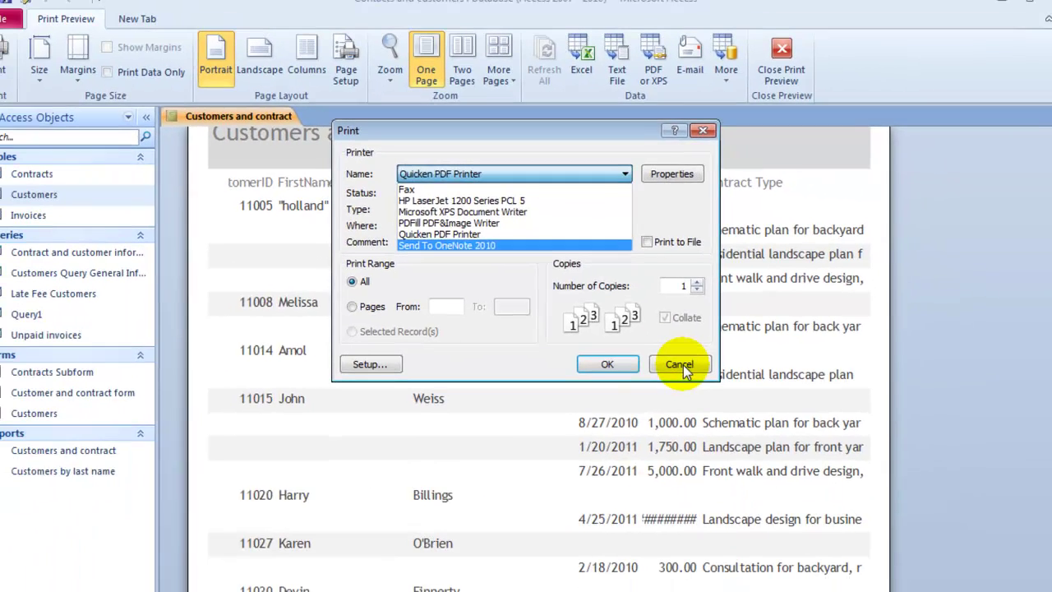
{"action": "left_click", "coordinate": [681, 366]}
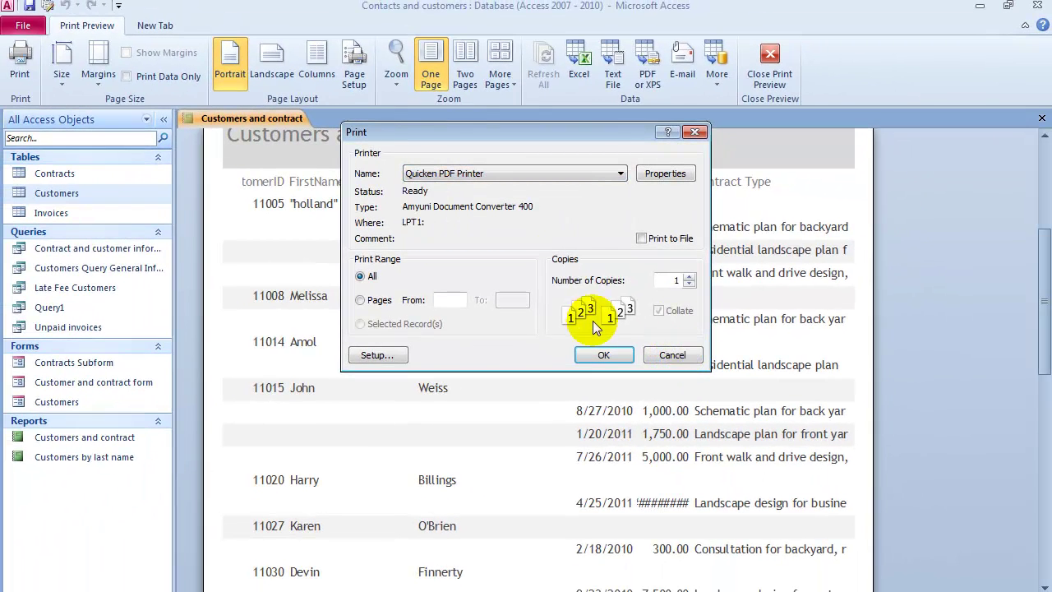
{"action": "left_click", "coordinate": [672, 355]}
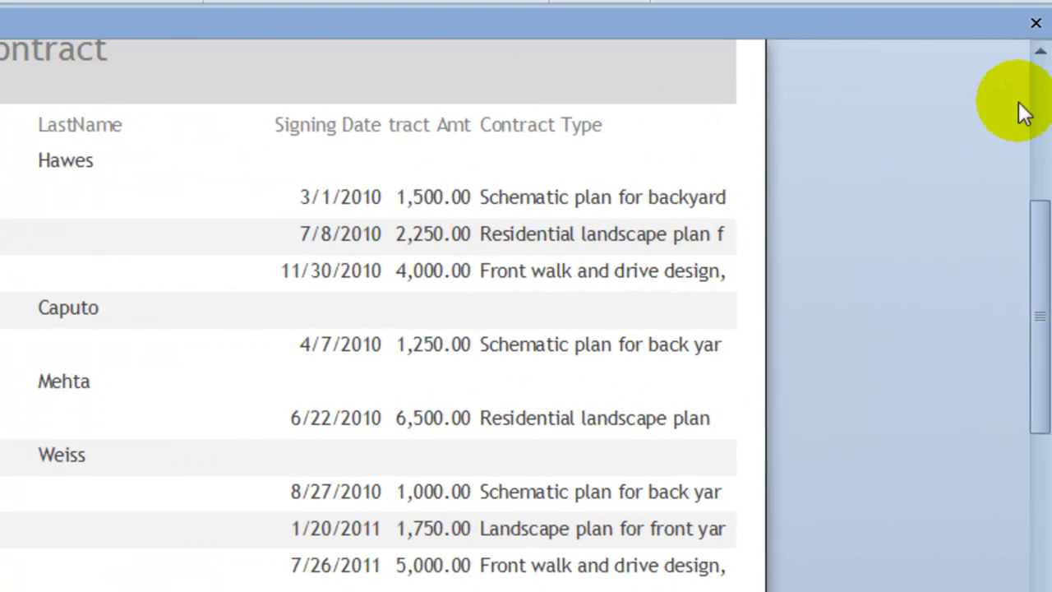
{"action": "left_click", "coordinate": [1041, 114]}
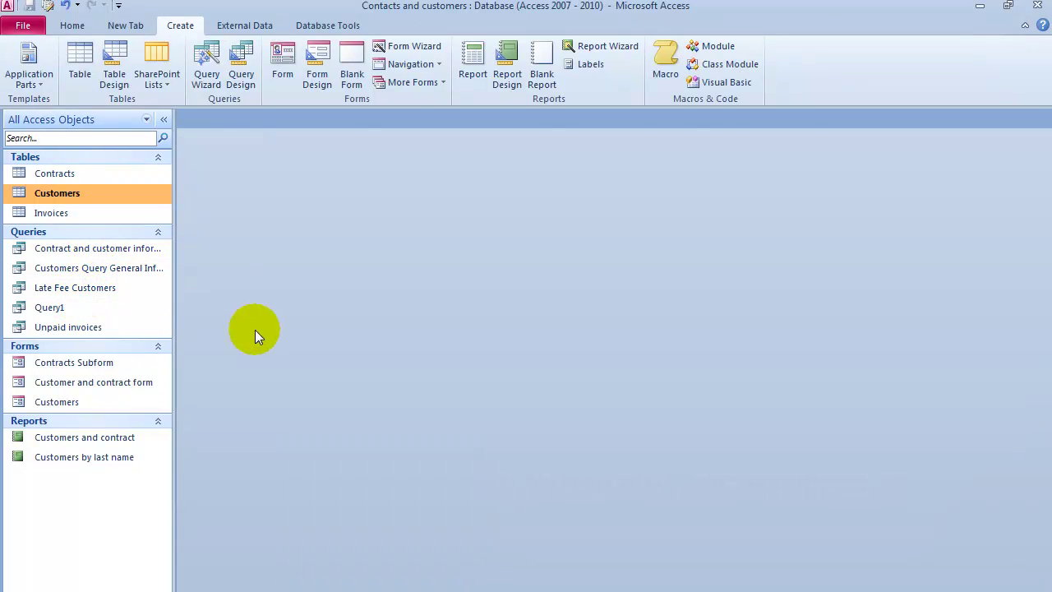
Step: Open the Late Fee Customers query and export it as an Excel workbook with the default file name and options
{"action": "double_click", "coordinate": [96, 289]}
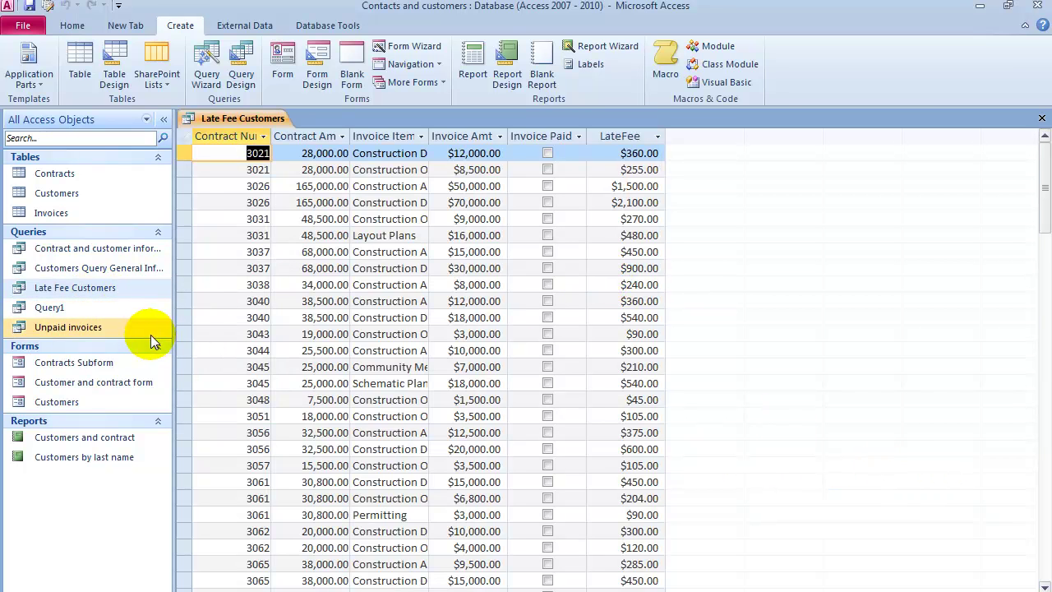
{"action": "right_click", "coordinate": [76, 291]}
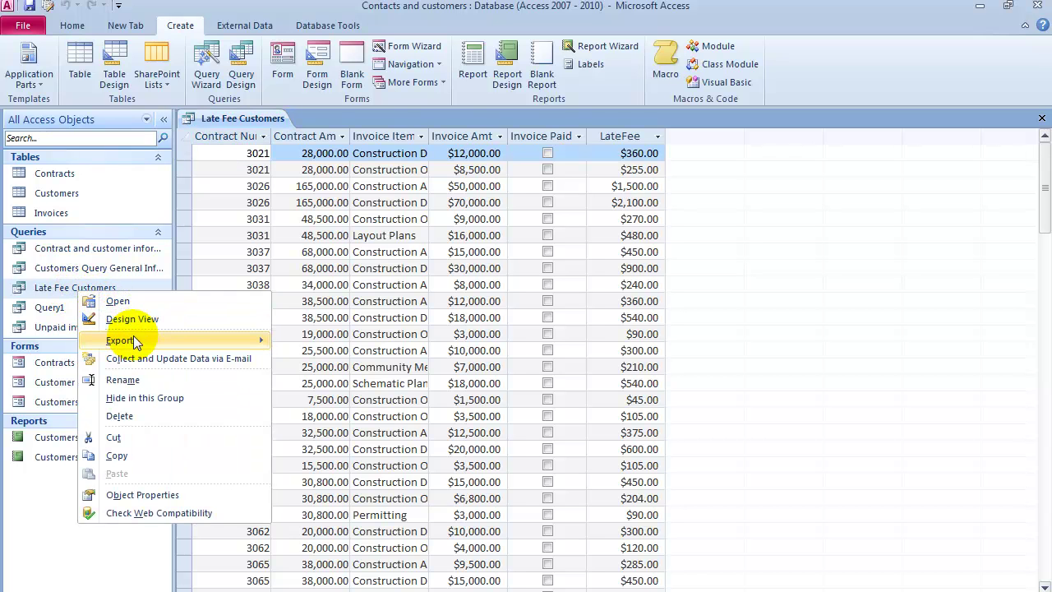
{"action": "mouse_move", "coordinate": [133, 339]}
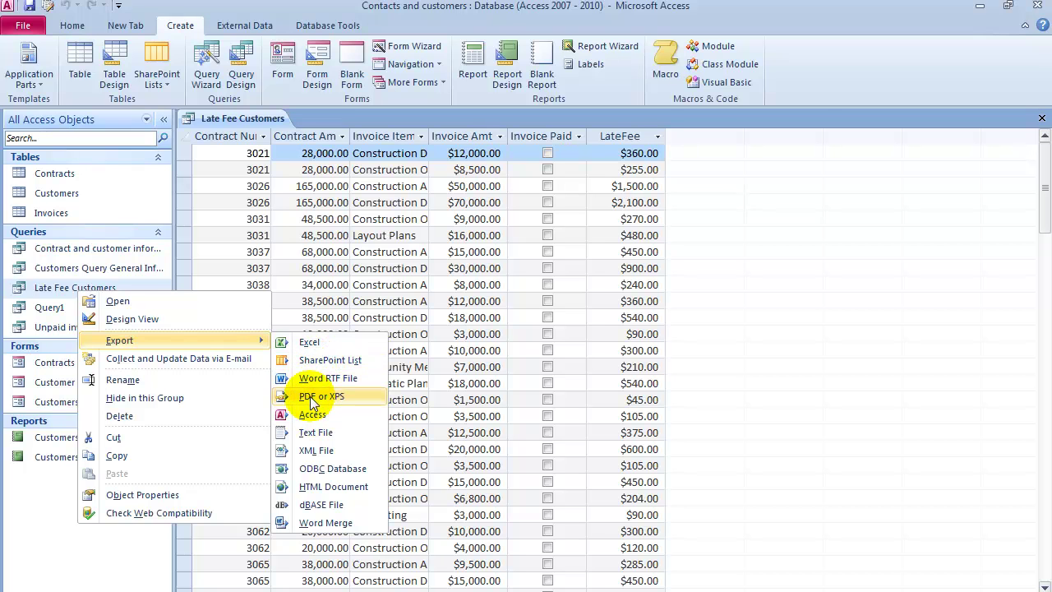
{"action": "left_click", "coordinate": [305, 342]}
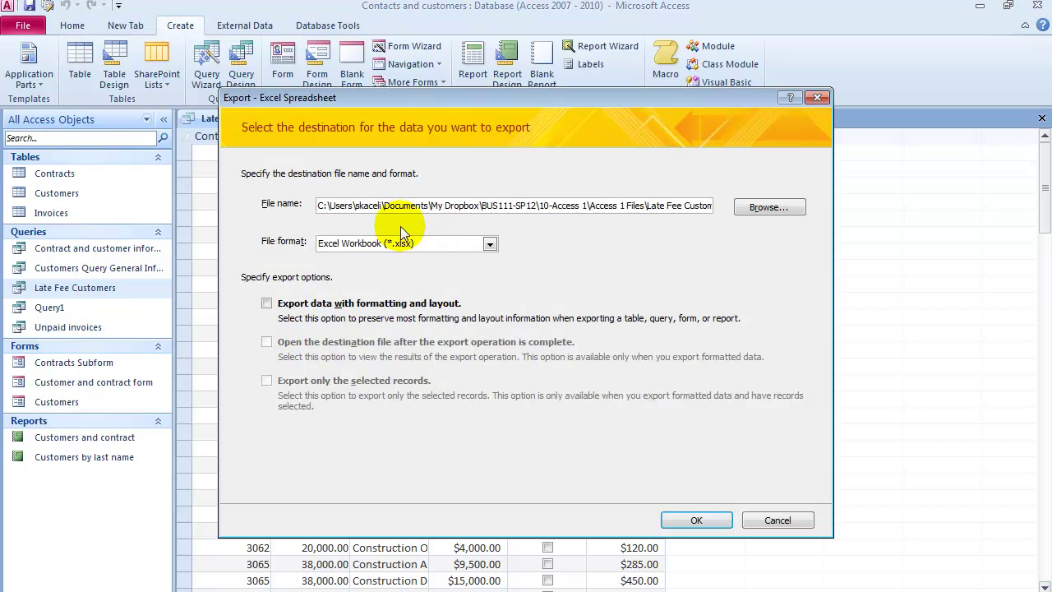
{"action": "left_click", "coordinate": [695, 519]}
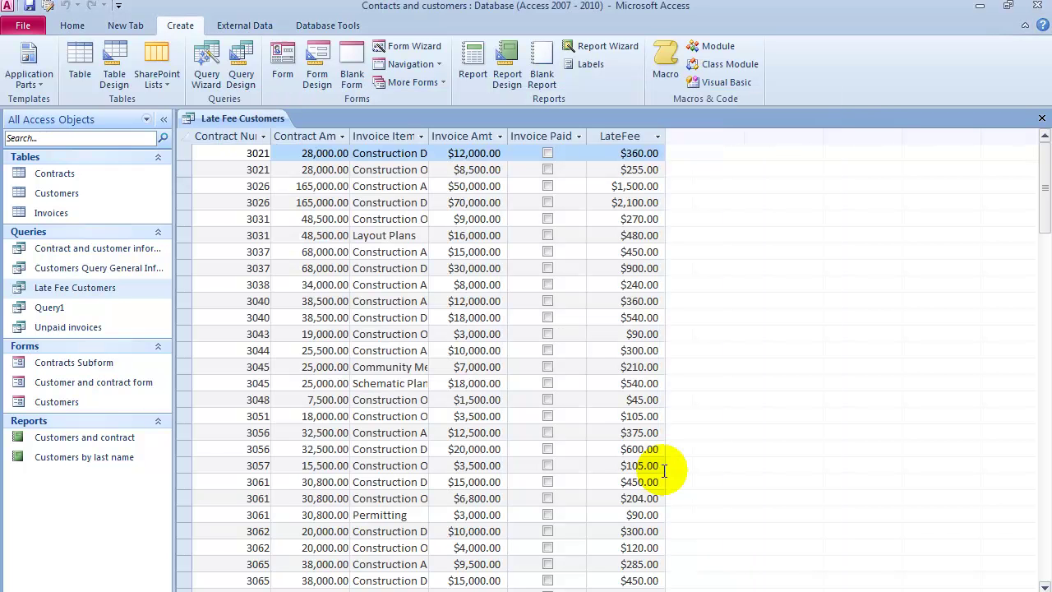
Step: Export the Late Fee Customers query as an Excel Workbook (*.xlsx) with formatting and layout, opening the destination file when the export is complete
{"action": "right_click", "coordinate": [79, 288]}
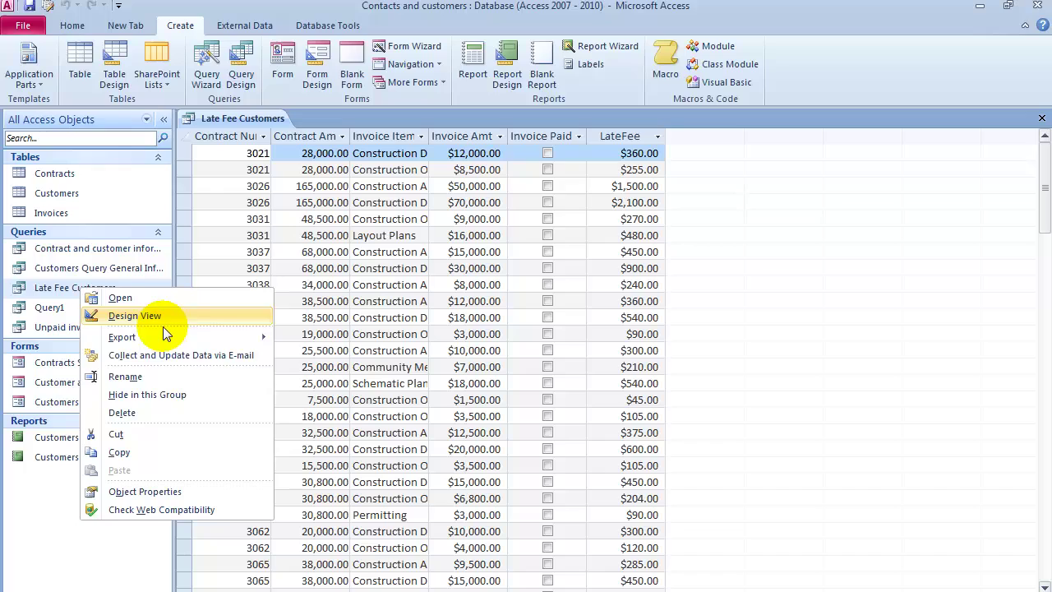
{"action": "mouse_move", "coordinate": [158, 338]}
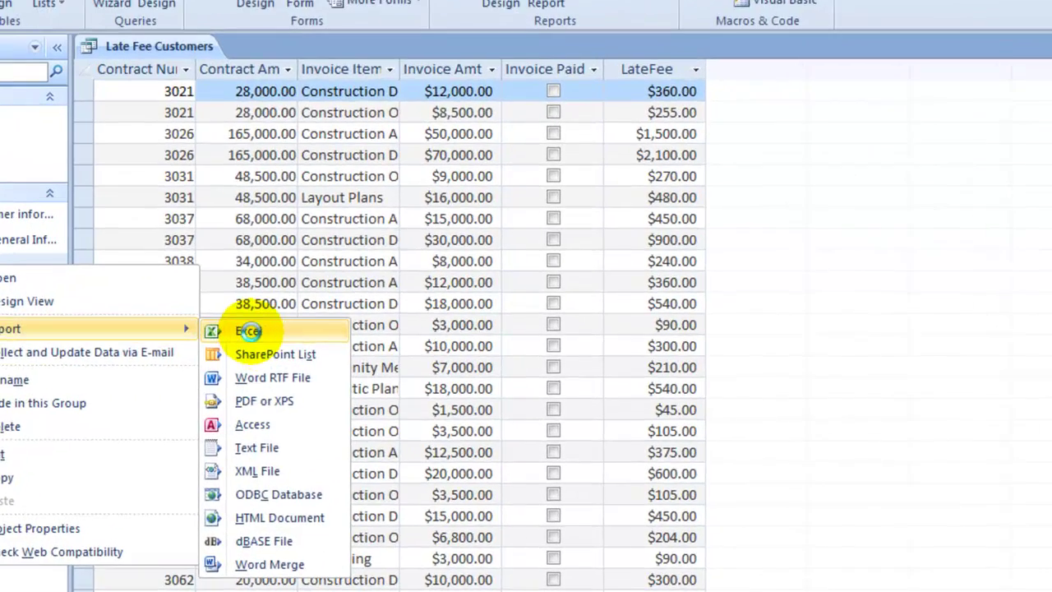
{"action": "left_click", "coordinate": [247, 338]}
{"action": "left_click", "coordinate": [701, 155]}
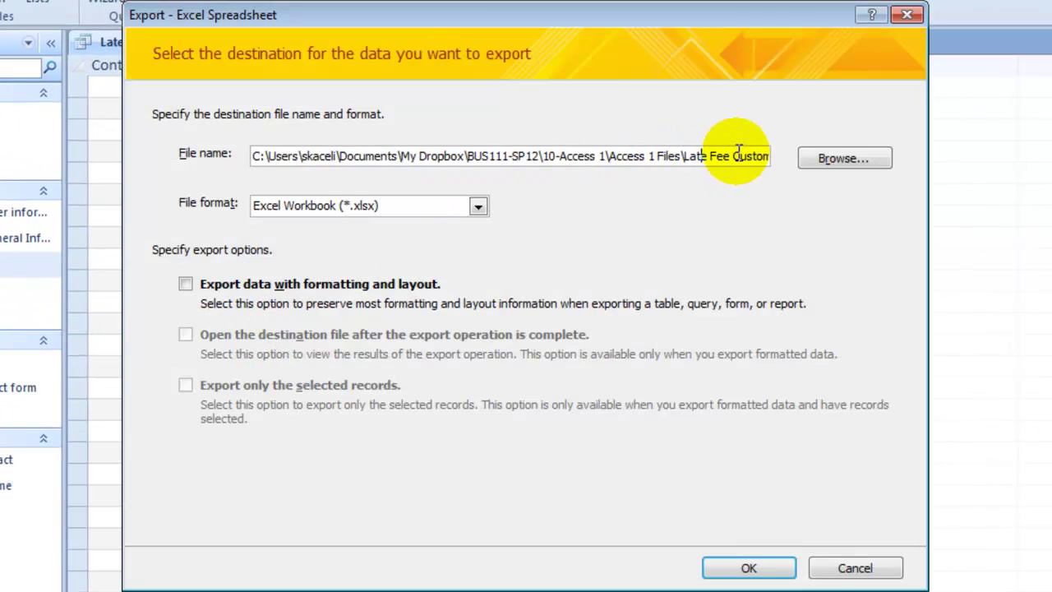
{"action": "left_click_drag", "start_coordinate": [731, 155], "coordinate": [176, 141]}
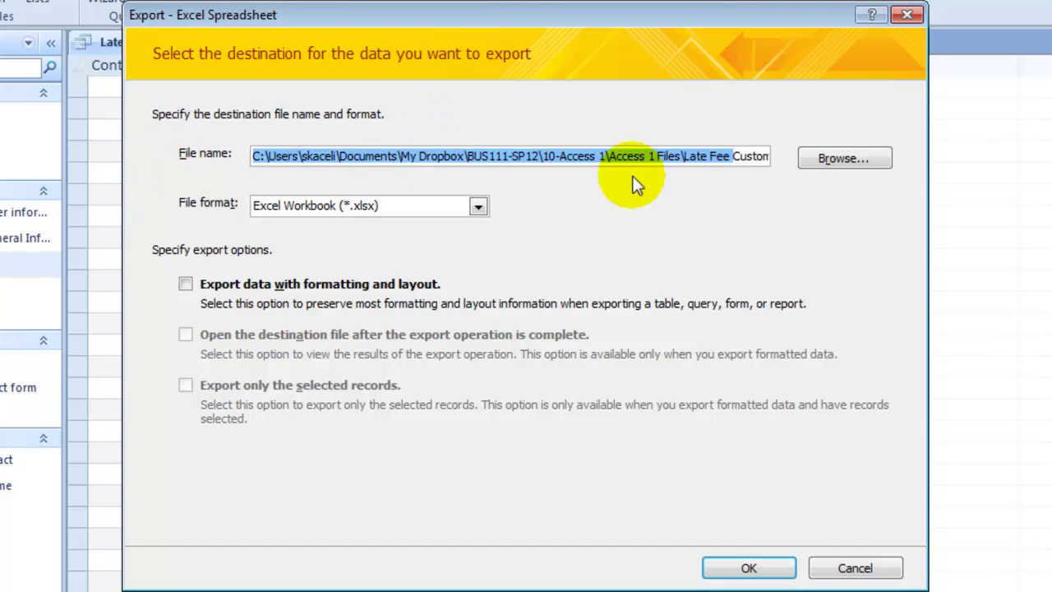
{"action": "left_click_drag", "start_coordinate": [681, 156], "coordinate": [160, 136]}
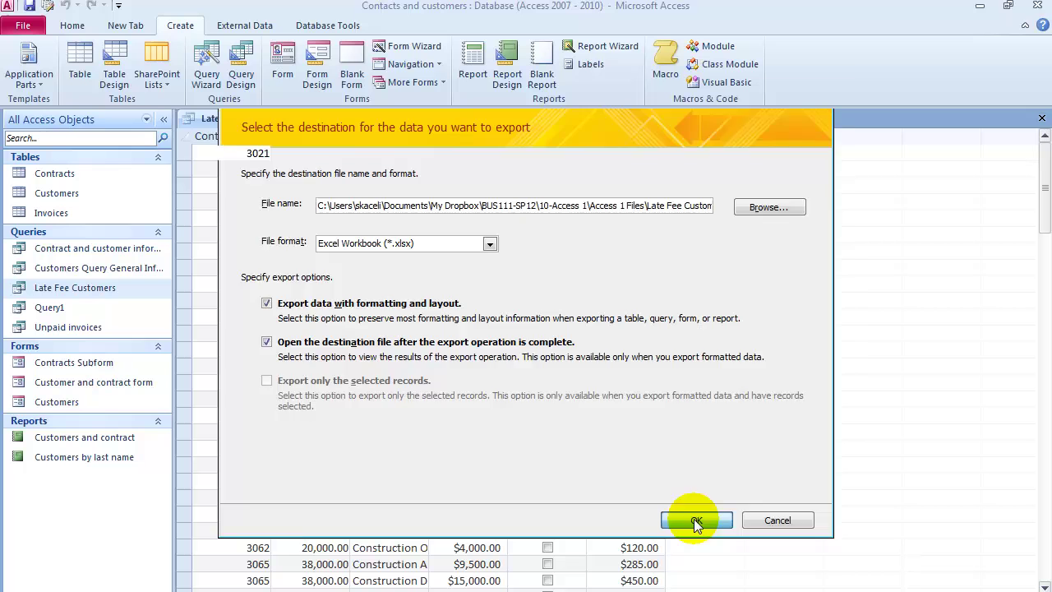
{"action": "left_click", "coordinate": [731, 552]}
Step: Widen the Invoice Item and Invoice Amt columns in the exported workbook, then close it with the changes saved and dismiss the export dialog
{"action": "left_click", "coordinate": [493, 374]}
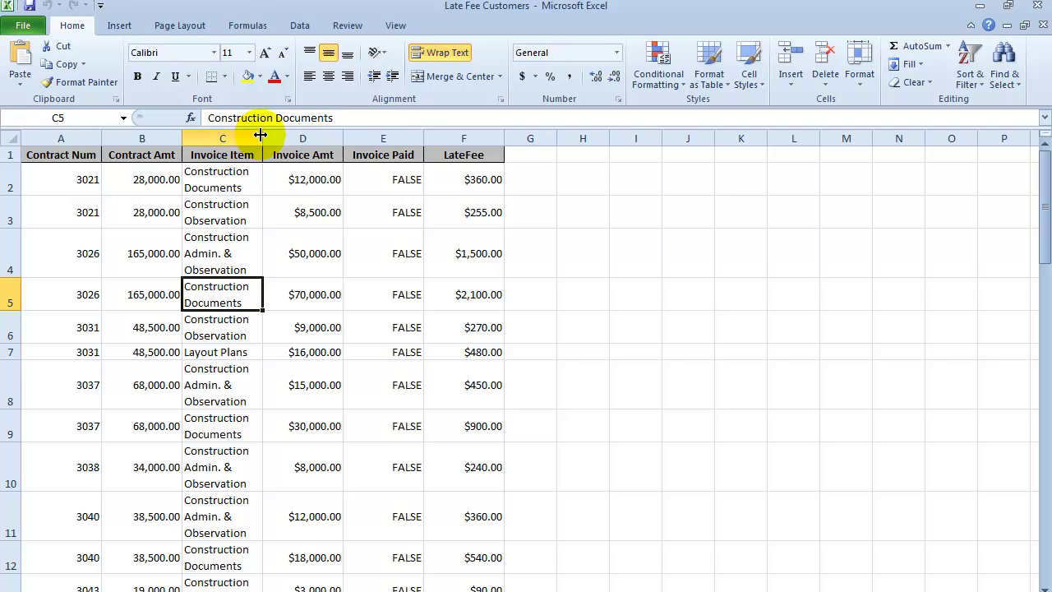
{"action": "left_click_drag", "start_coordinate": [263, 135], "coordinate": [327, 134]}
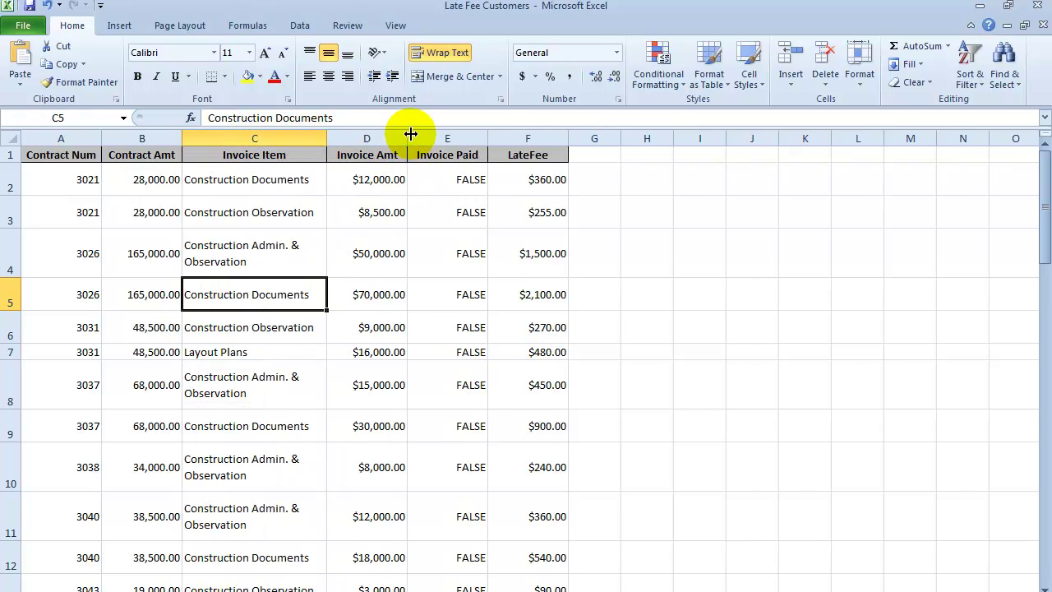
{"action": "left_click_drag", "start_coordinate": [408, 135], "coordinate": [457, 139]}
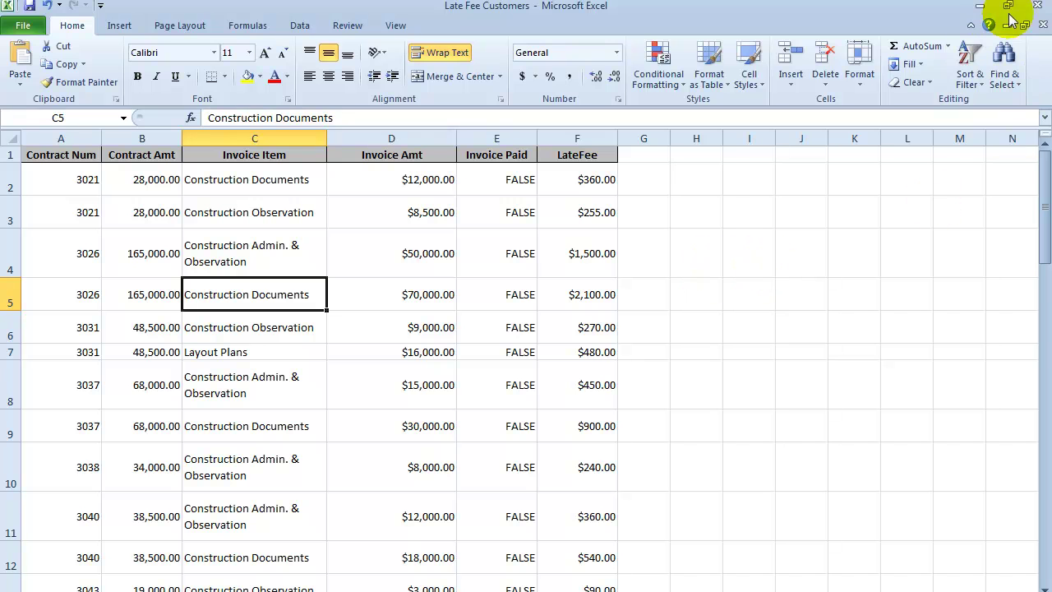
{"action": "left_click", "coordinate": [1038, 6]}
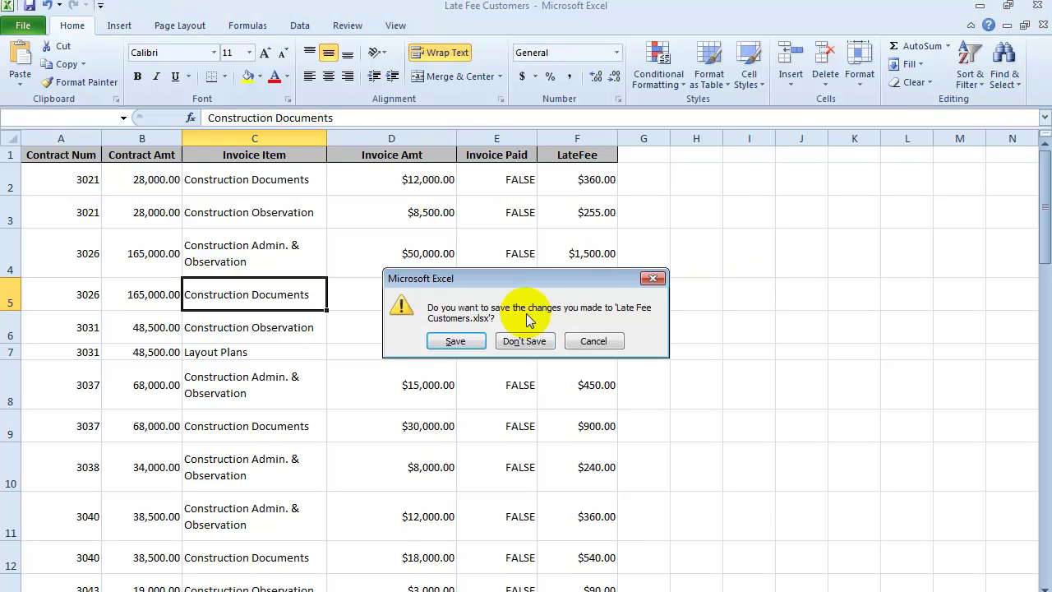
{"action": "left_click", "coordinate": [460, 341]}
{"action": "left_click", "coordinate": [777, 519]}
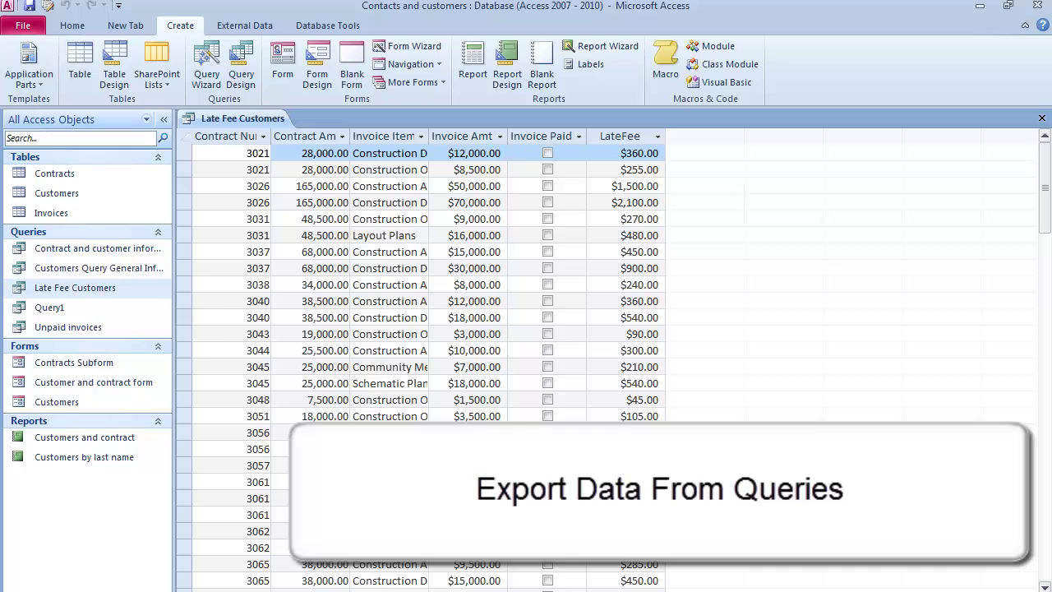
Step: Check the export formats offered for the Customer and contract form and the Customers and contract report, and the actions available for the Contracts table
{"action": "right_click", "coordinate": [74, 380]}
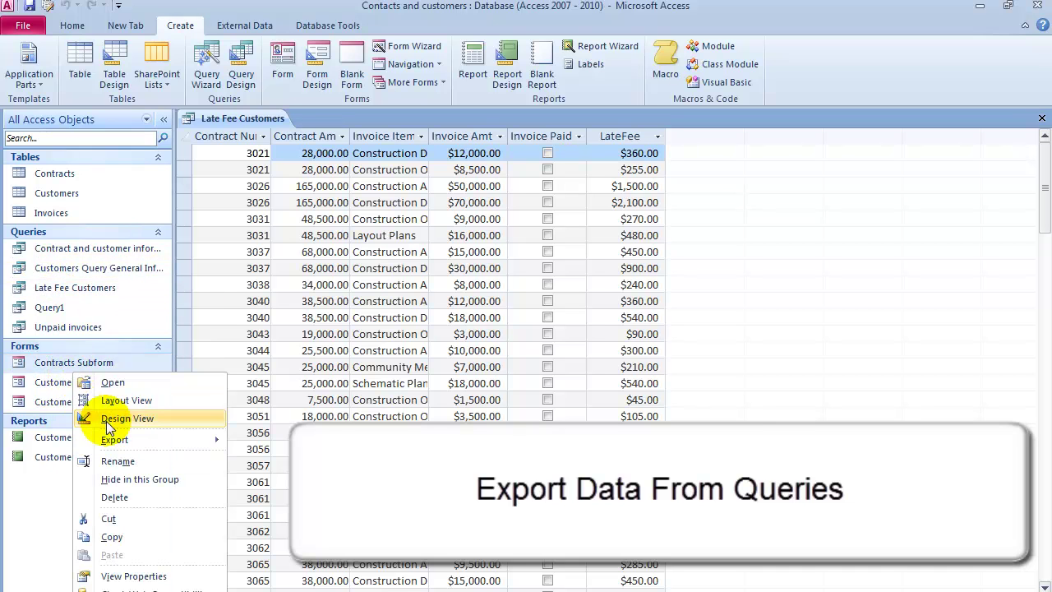
{"action": "mouse_move", "coordinate": [125, 436]}
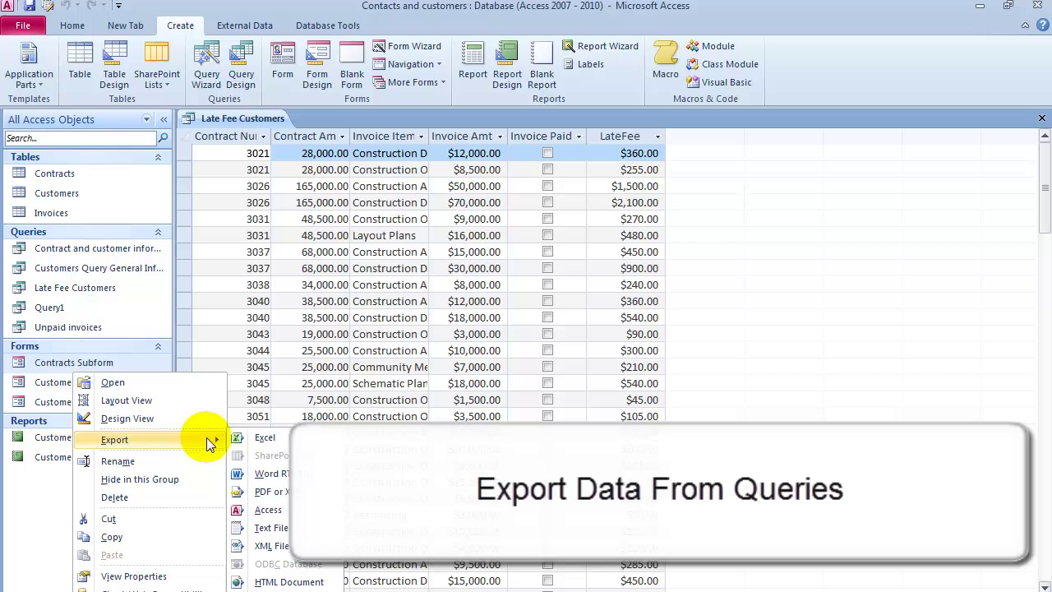
{"action": "right_click", "coordinate": [52, 436]}
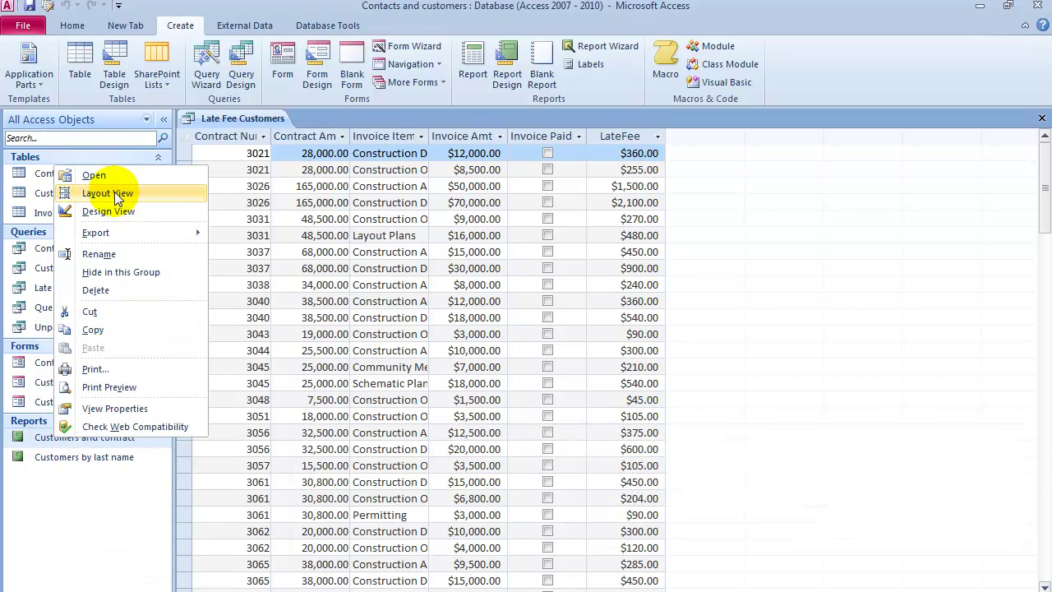
{"action": "mouse_move", "coordinate": [120, 232]}
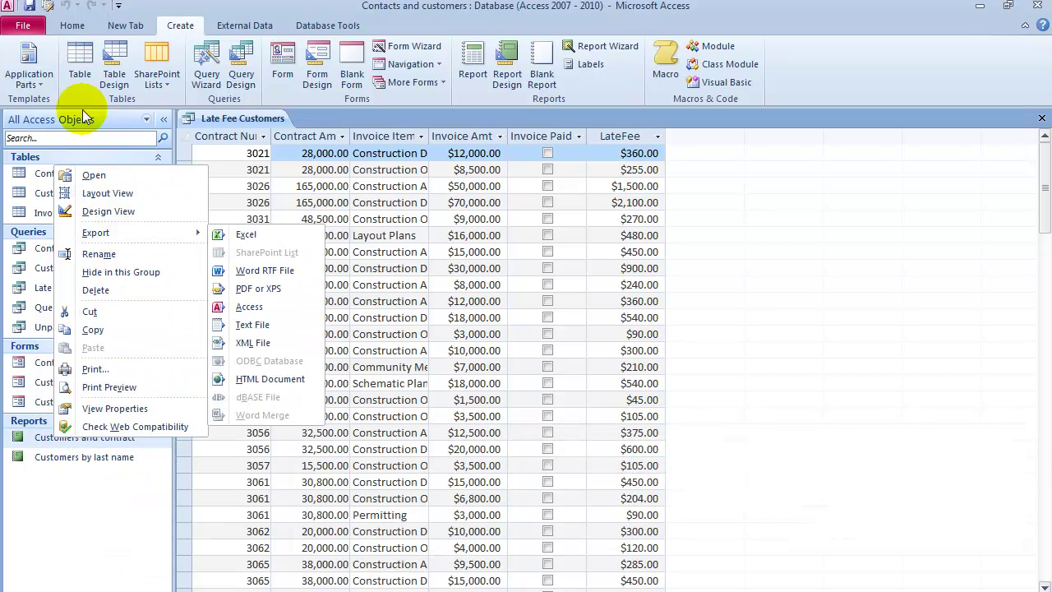
{"action": "left_click", "coordinate": [44, 167]}
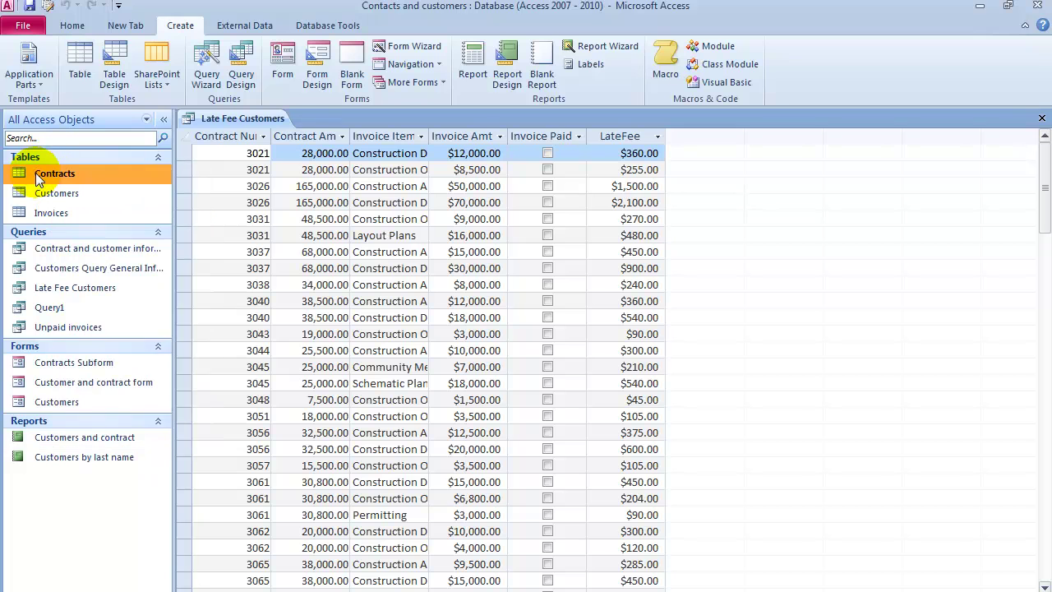
{"action": "right_click", "coordinate": [35, 174]}
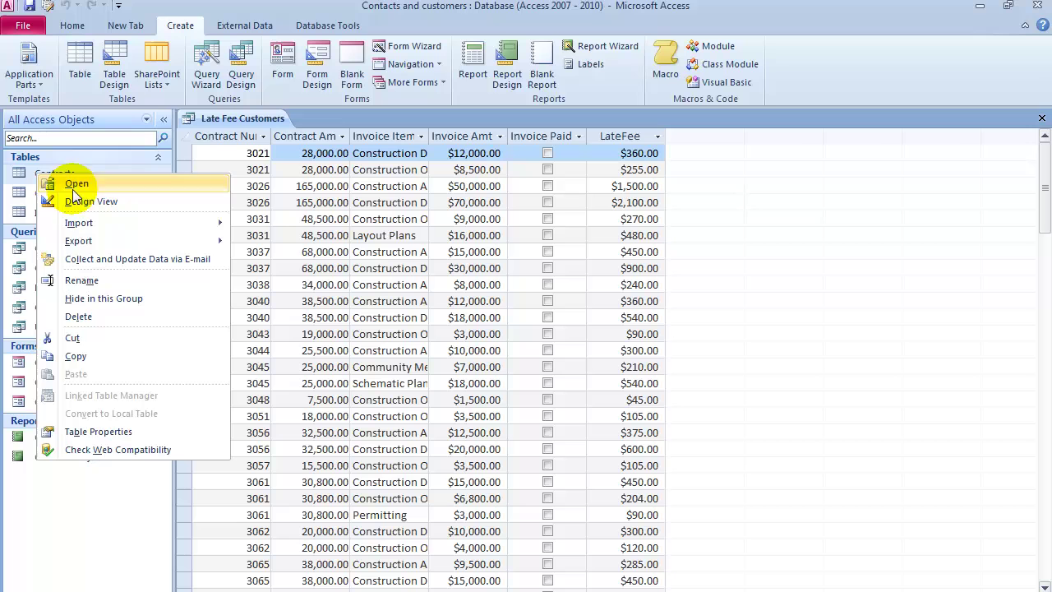
{"action": "key", "text": "Escape"}
{"action": "left_click", "coordinate": [69, 289]}
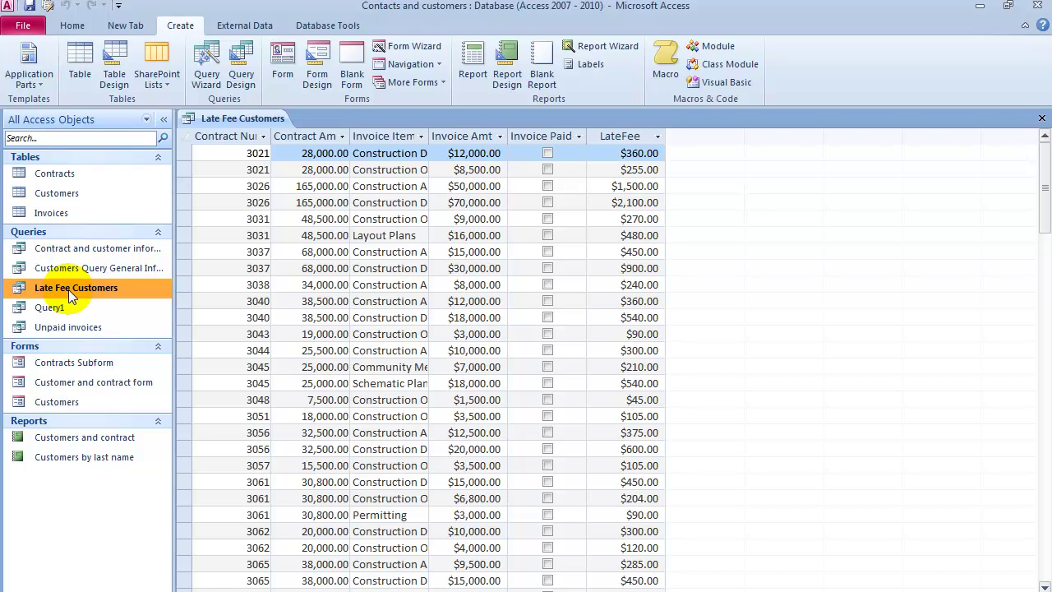
{"action": "left_click", "coordinate": [806, 252]}
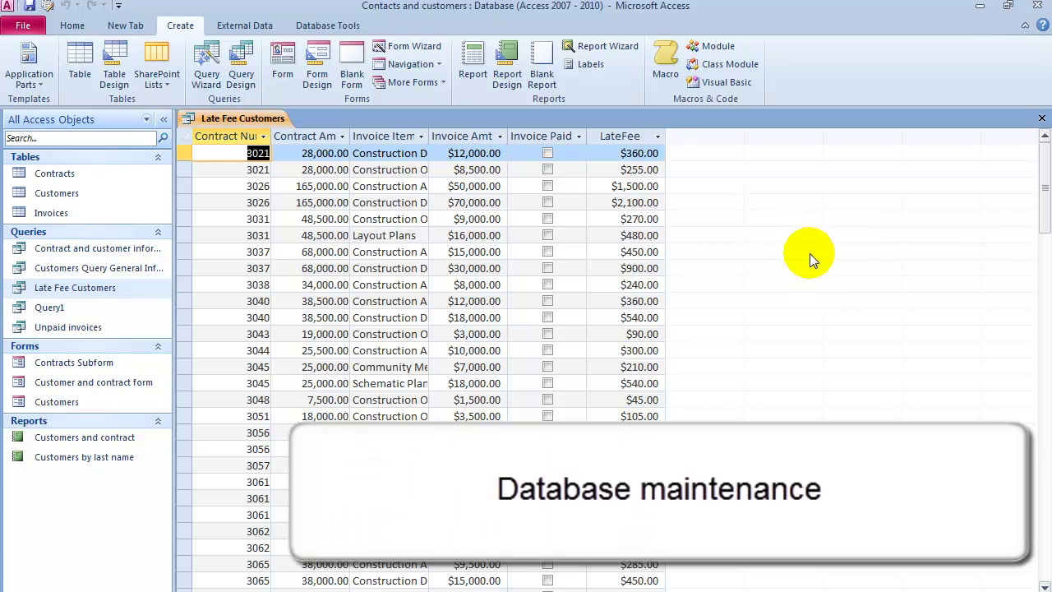
Step: Examine the database information page for the Compact & Repair and Encrypt with Password options, and return to the Late Fee Customers query
{"action": "left_click", "coordinate": [75, 26]}
{"action": "left_click", "coordinate": [36, 30]}
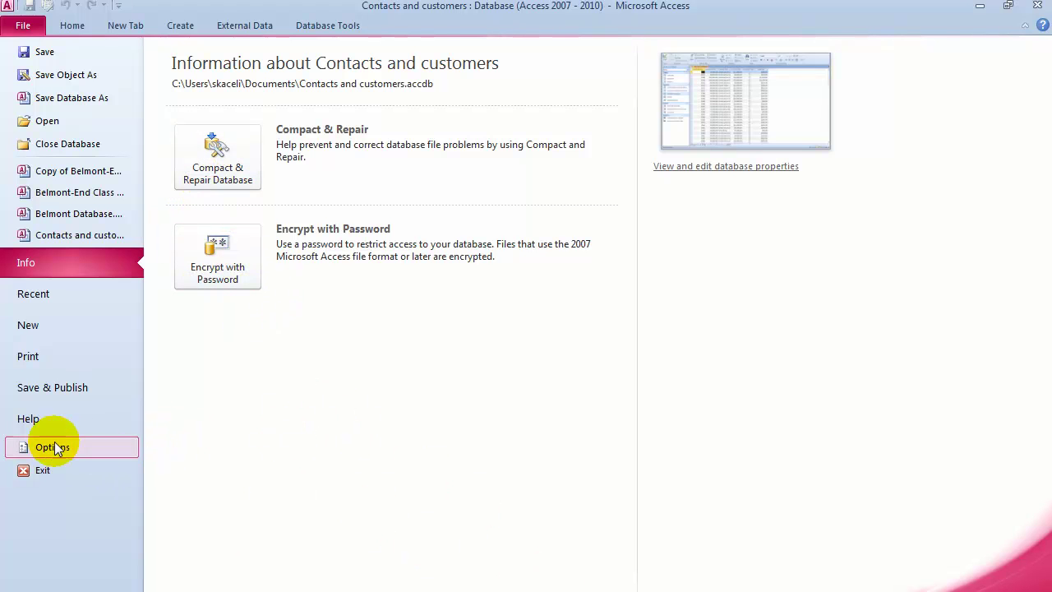
{"action": "left_click", "coordinate": [38, 26]}
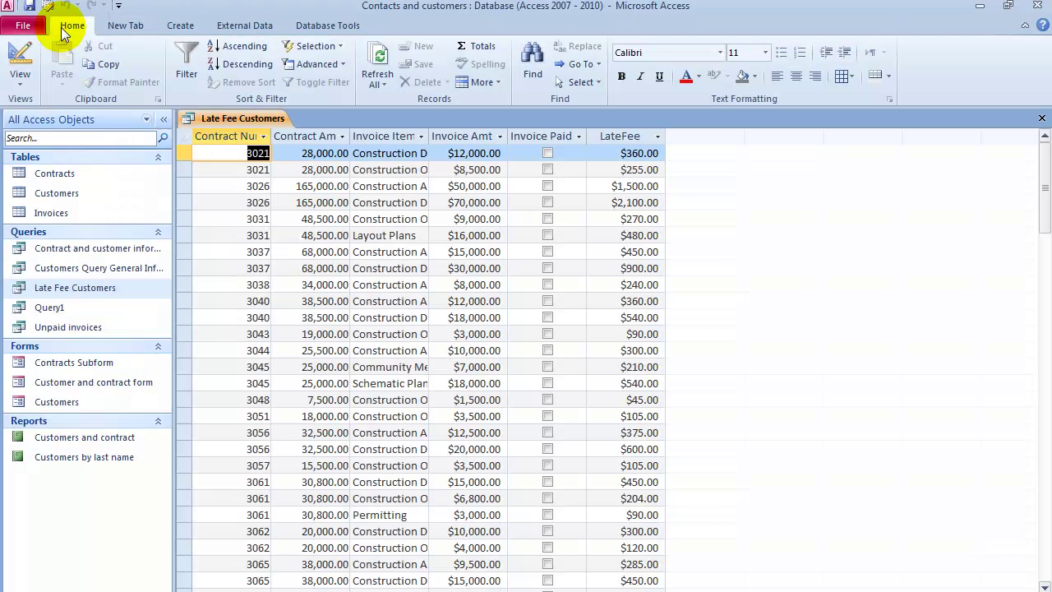